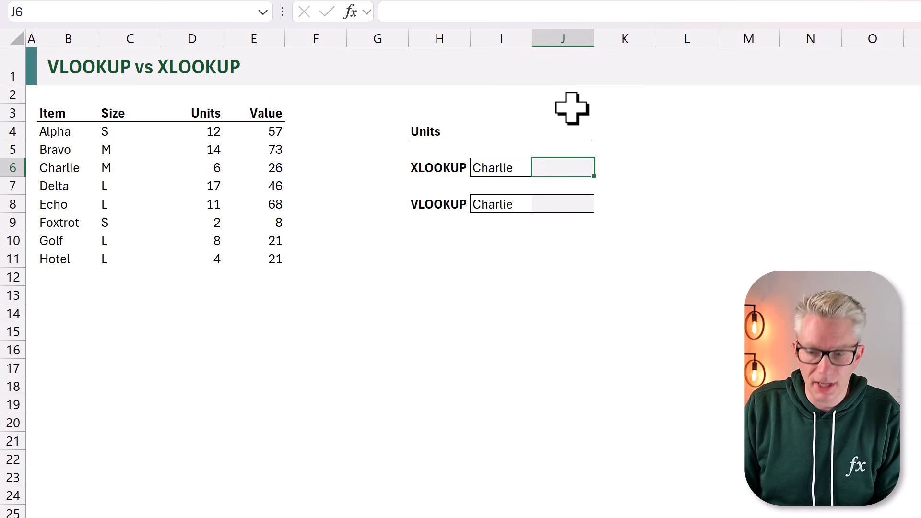
Enter =XLOOKUP(I6,B4:B11,D4:D11) in J6 to return Charlie's units, and check it against D6 in the table
text(XLOOKUP()
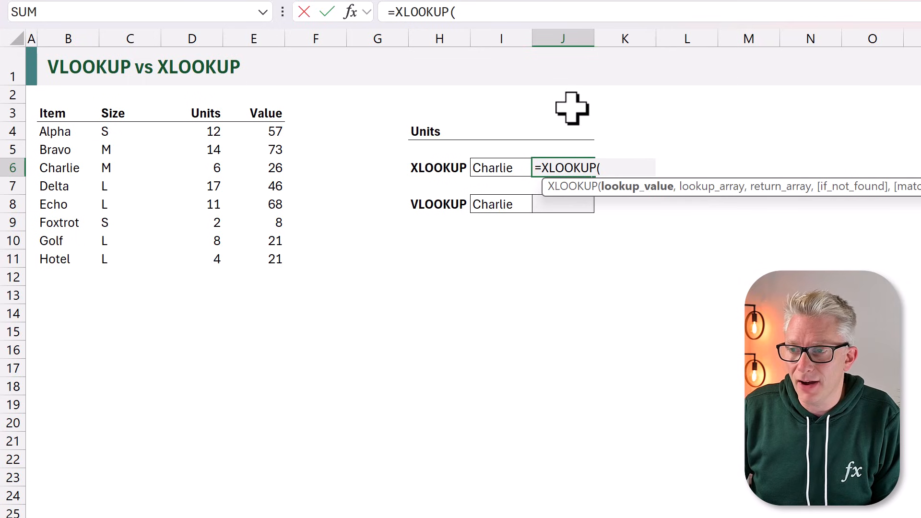
click(510, 165)
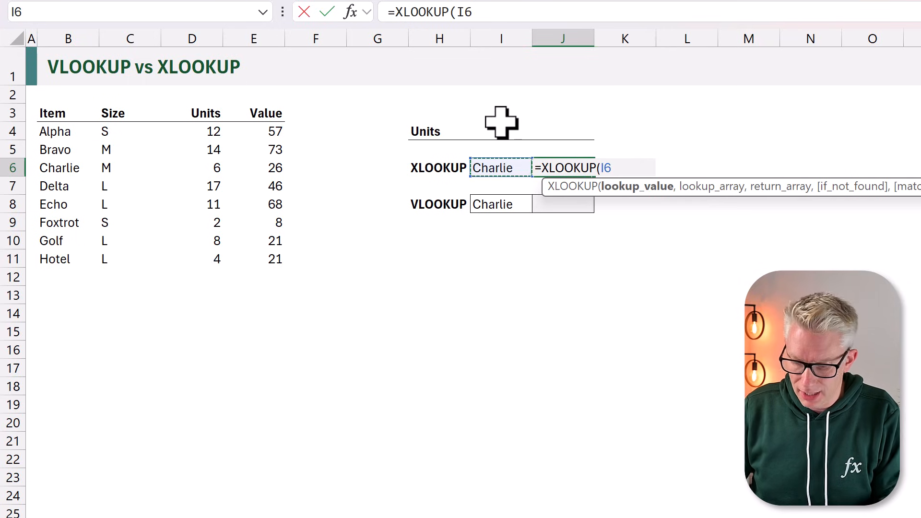
text(,)
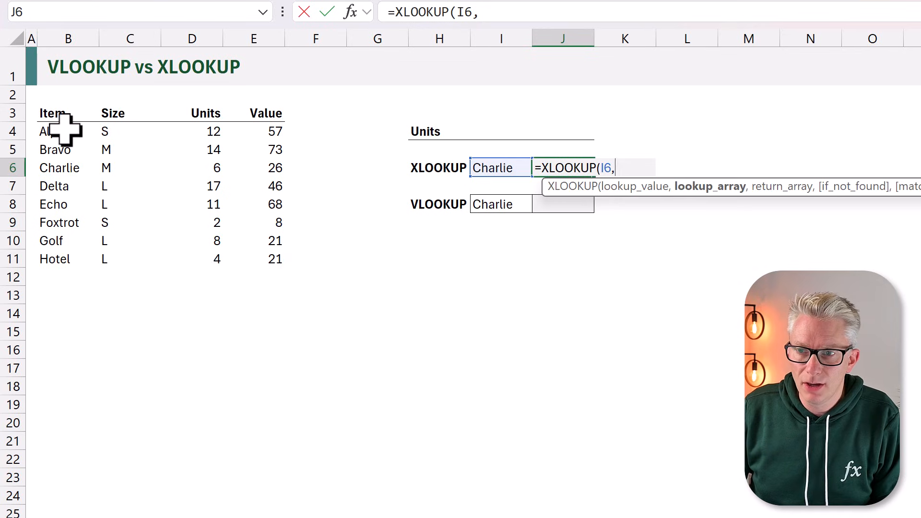
drag(66, 128, 58, 261)
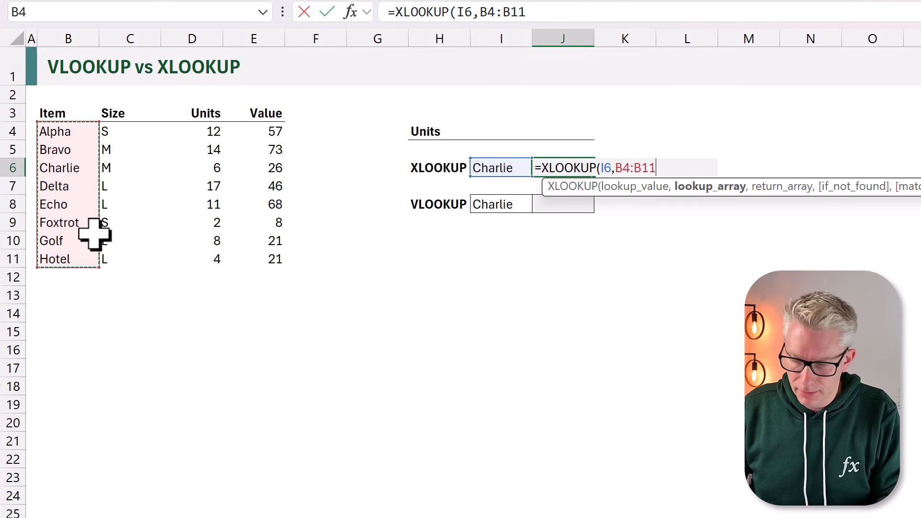
text(,)
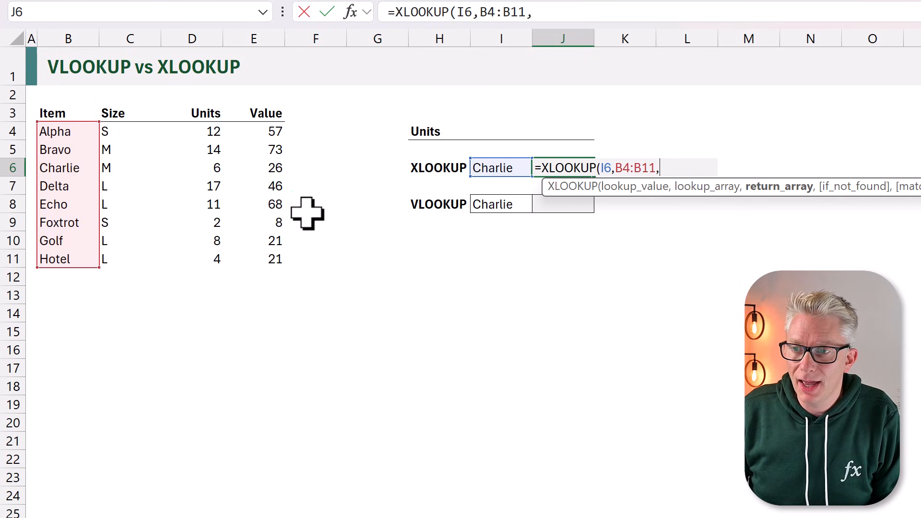
drag(209, 135, 204, 253)
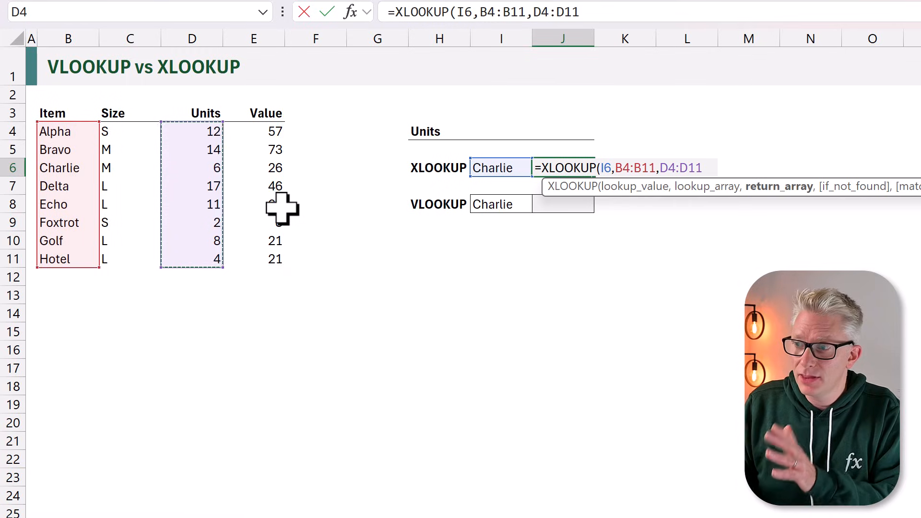
text())
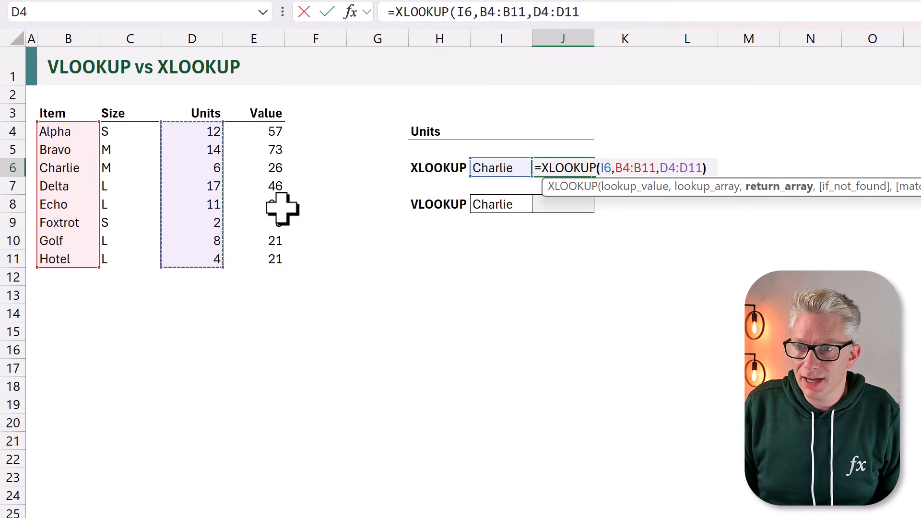
key(ctrl+Return)
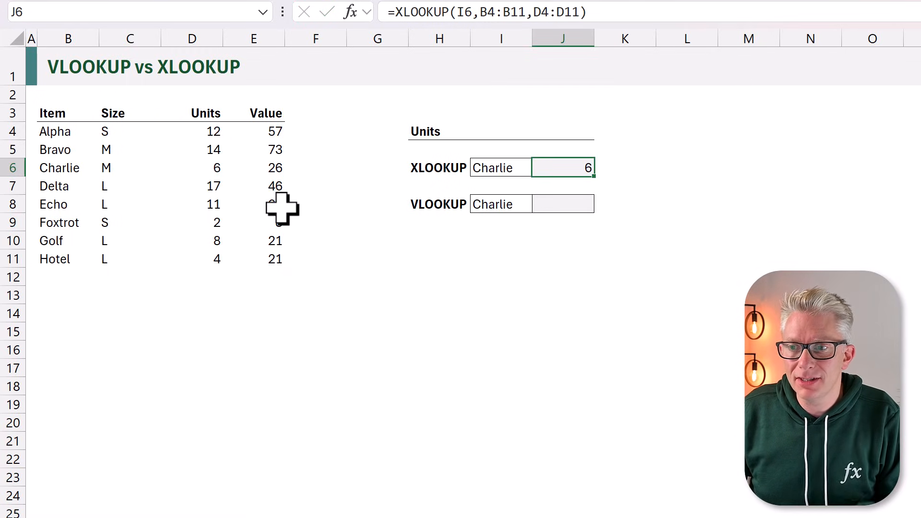
click(215, 173)
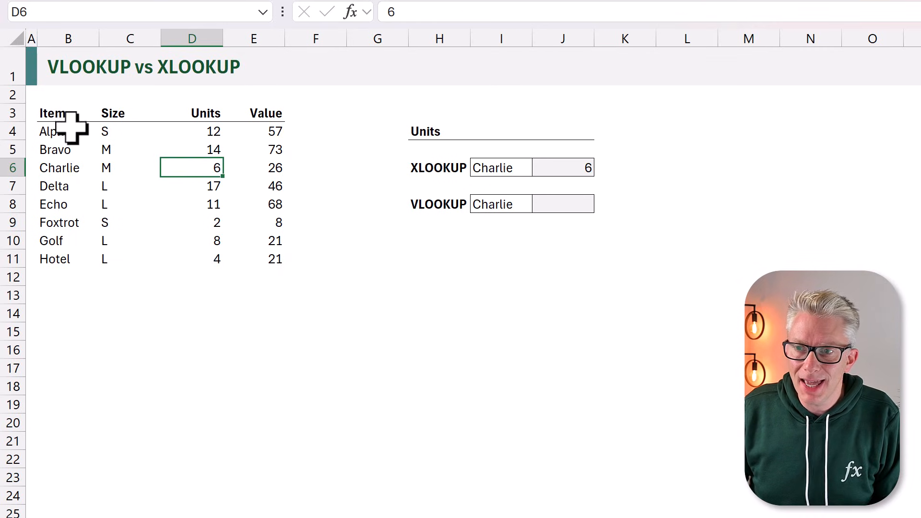
Insert blank cells at C2:C13, shifting the existing cells right, and inspect the XLOOKUP formula's references in K6
drag(113, 99, 122, 296)
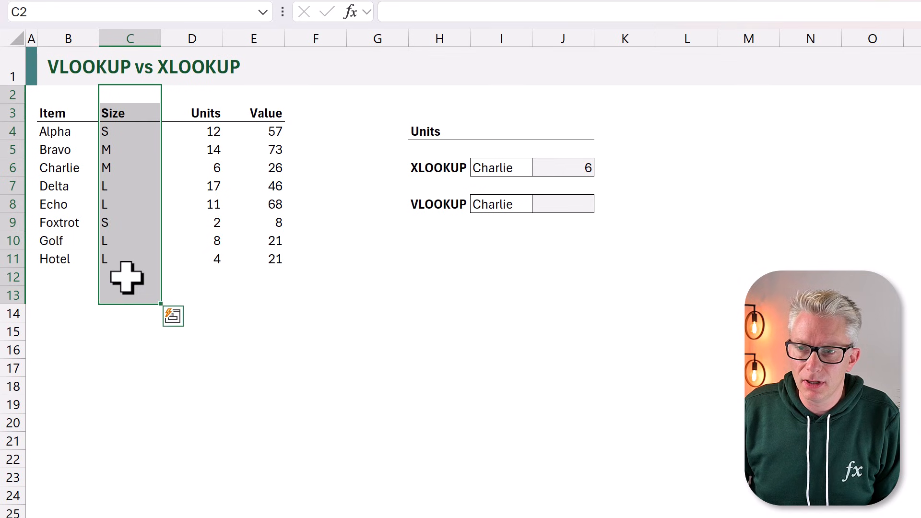
right_click(126, 277)
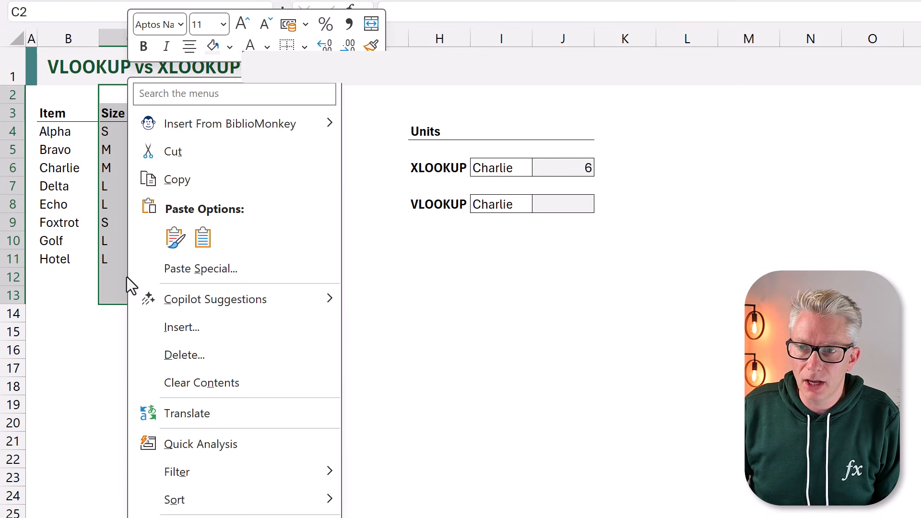
click(194, 327)
click(162, 419)
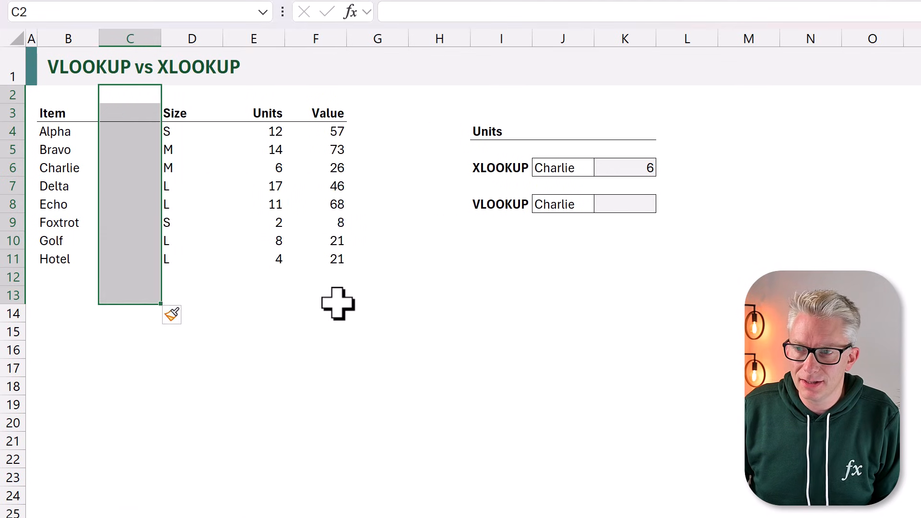
double_click(640, 171)
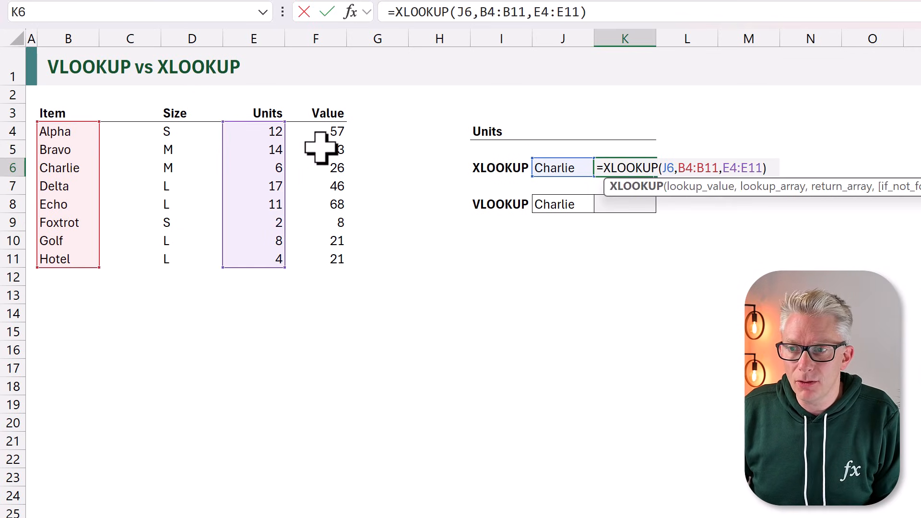
key(Escape)
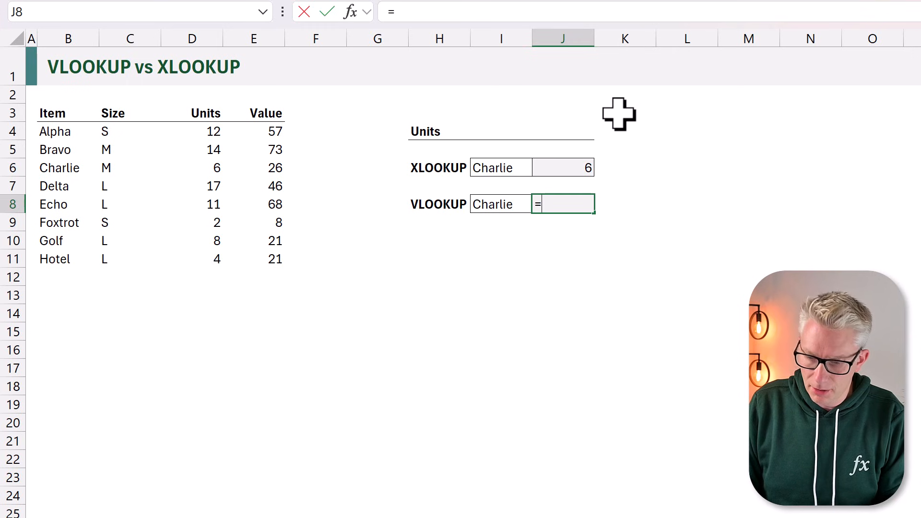
Enter =VLOOKUP(I8,B4:E11,3,FALSE) in J8 to return Charlie's units with an exact match
text(VLOOKUP)
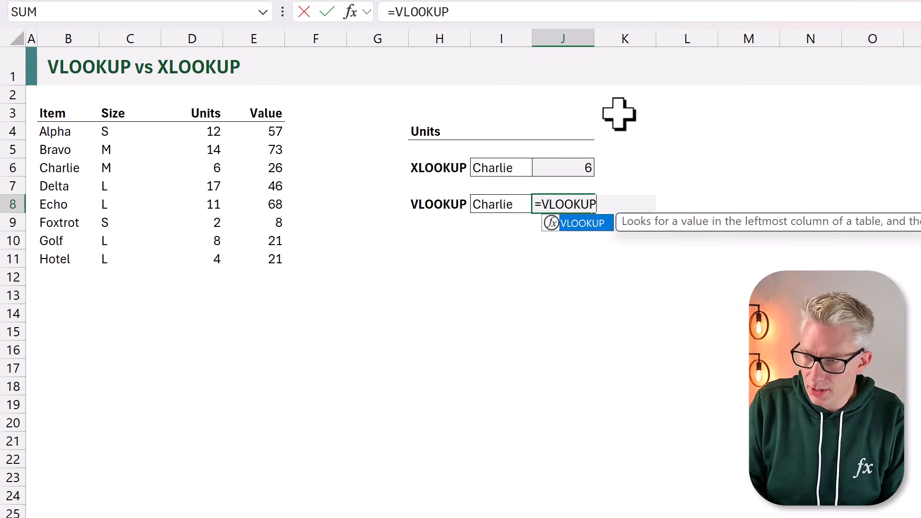
text(()
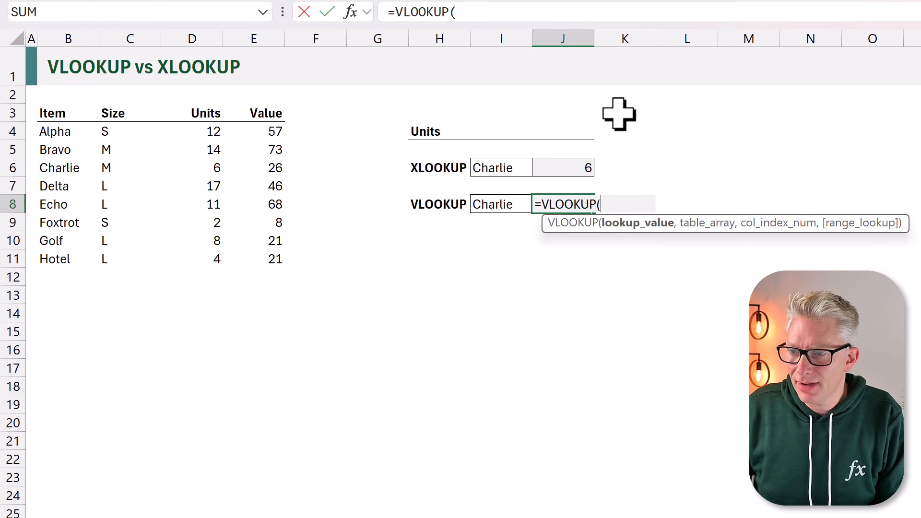
click(507, 205)
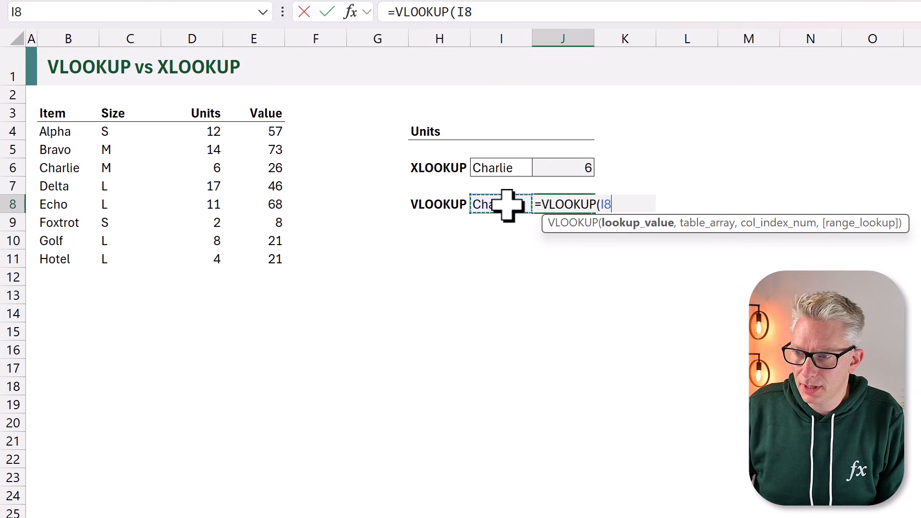
text(,)
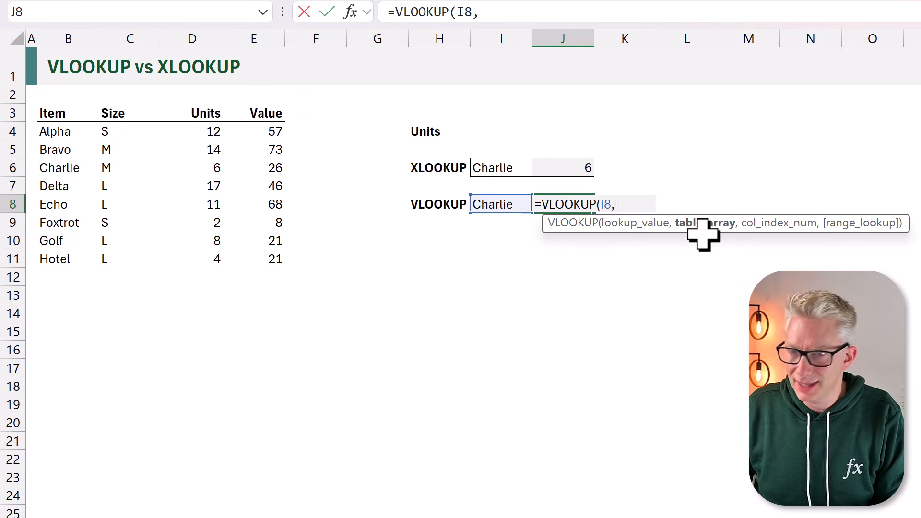
drag(66, 136, 252, 255)
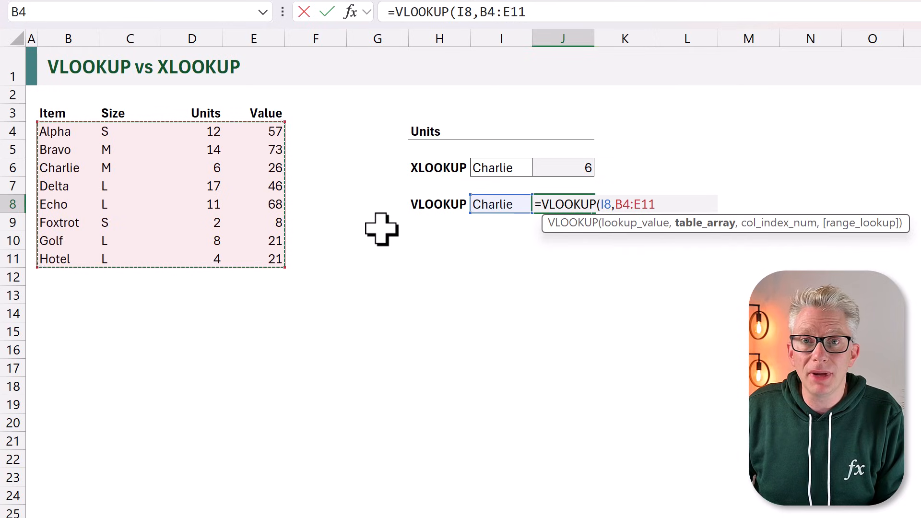
text(,)
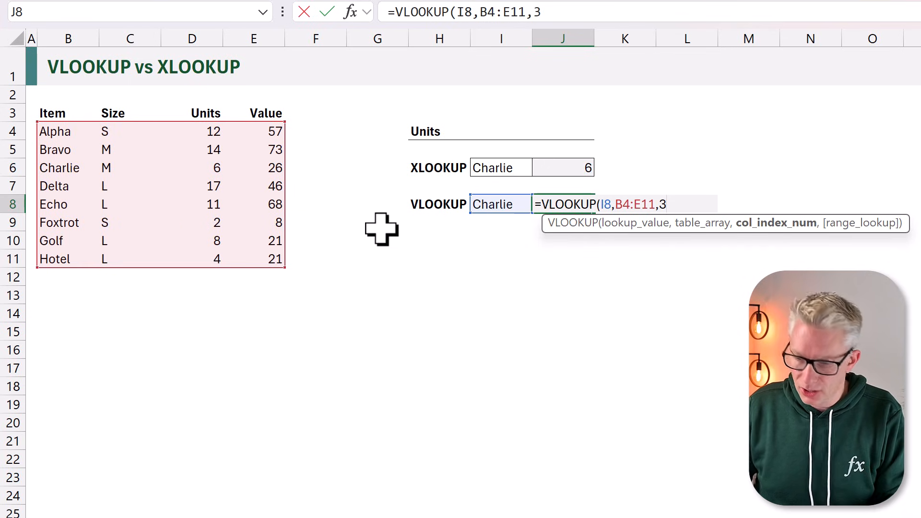
text(3,)
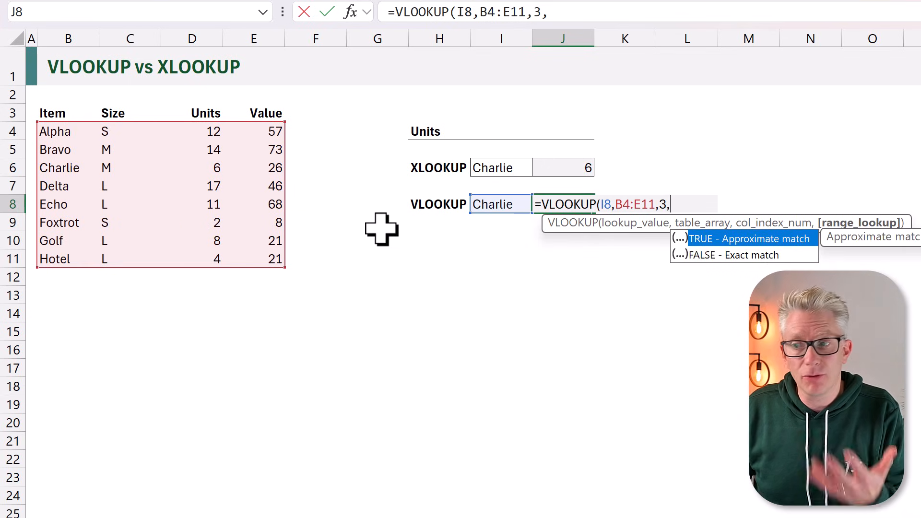
key(Down)
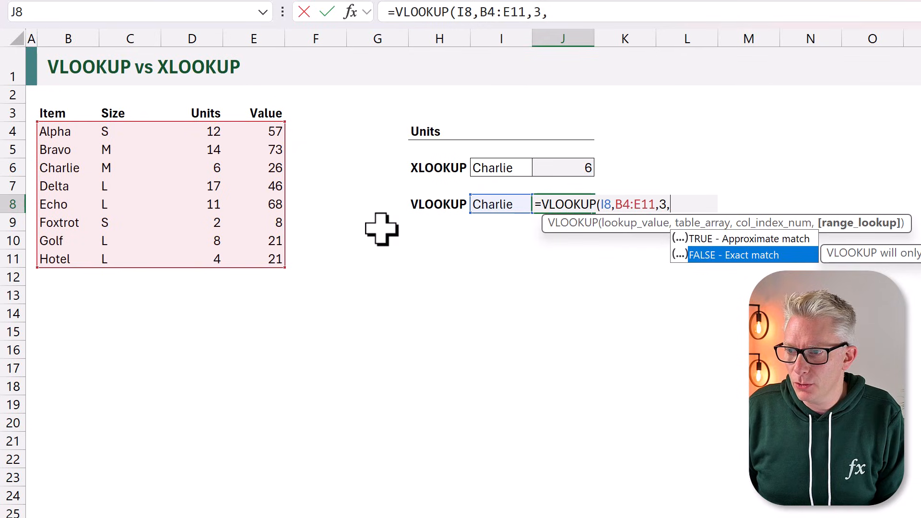
key(Tab)
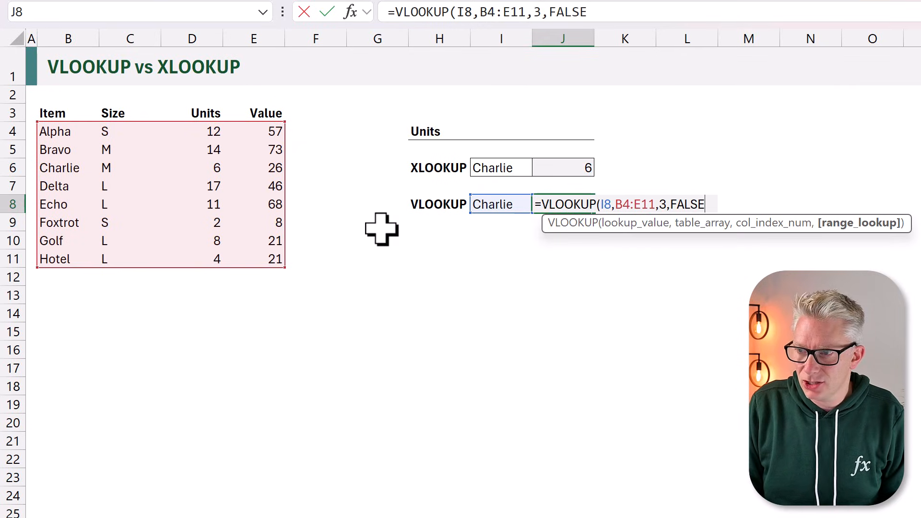
text())
key(ctrl+Return)
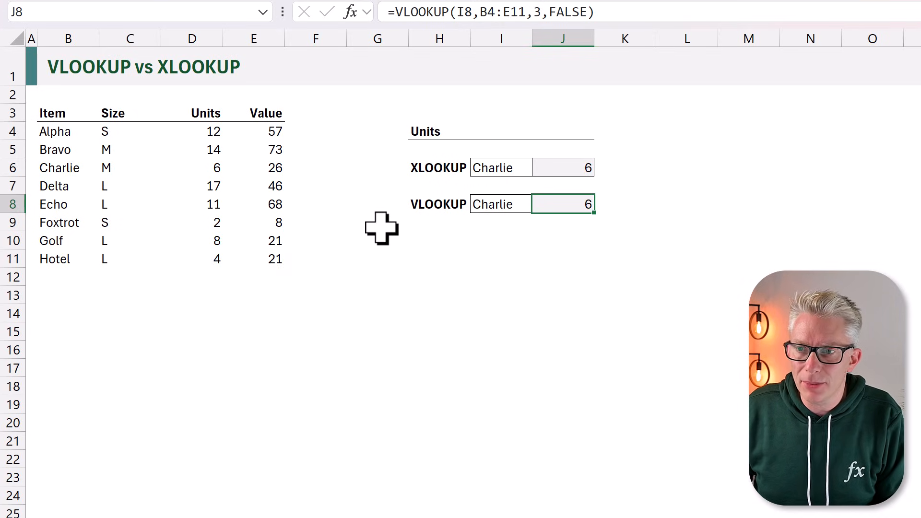
Try inserting blank cells at C3:C11 with a shift right to test the VLOOKUP formula in K8, and undo the insertion
drag(136, 118, 122, 261)
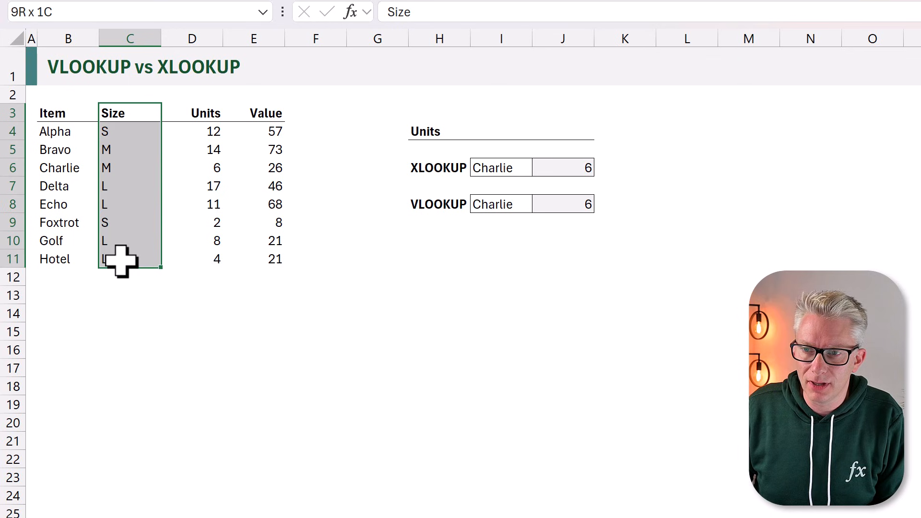
right_click(123, 212)
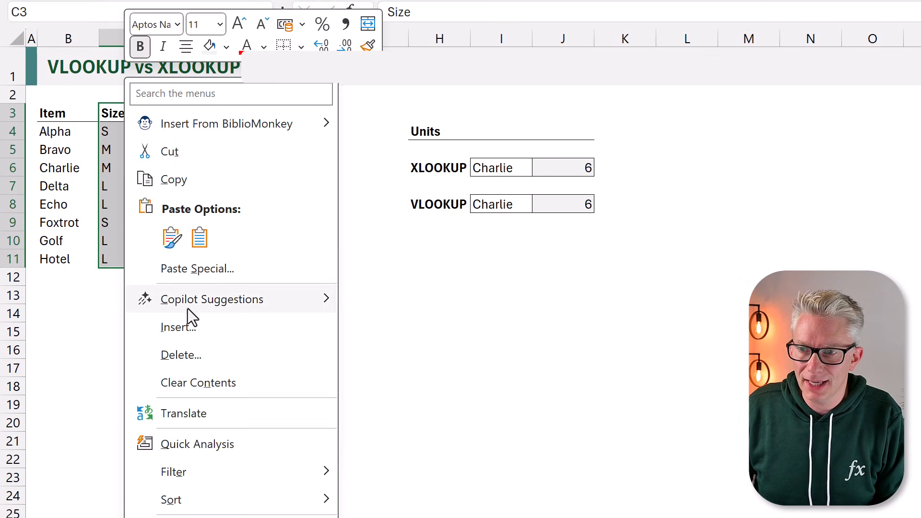
click(191, 325)
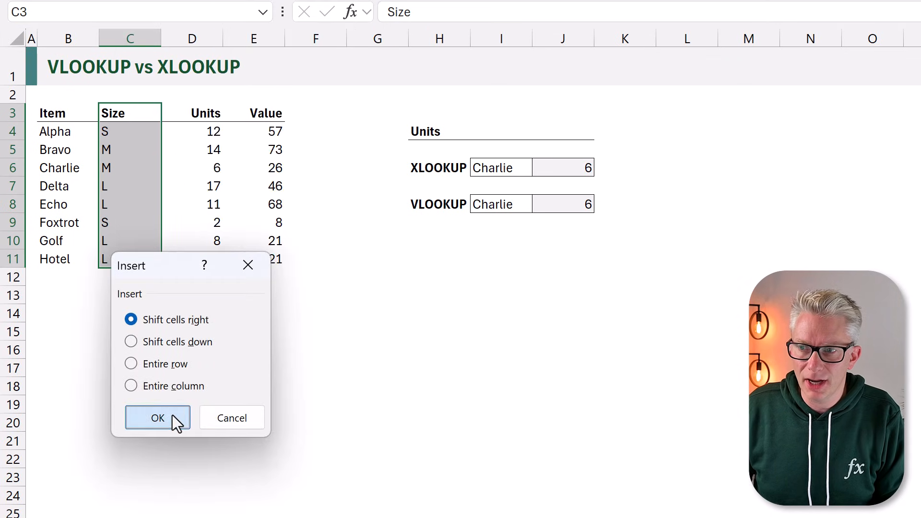
click(171, 416)
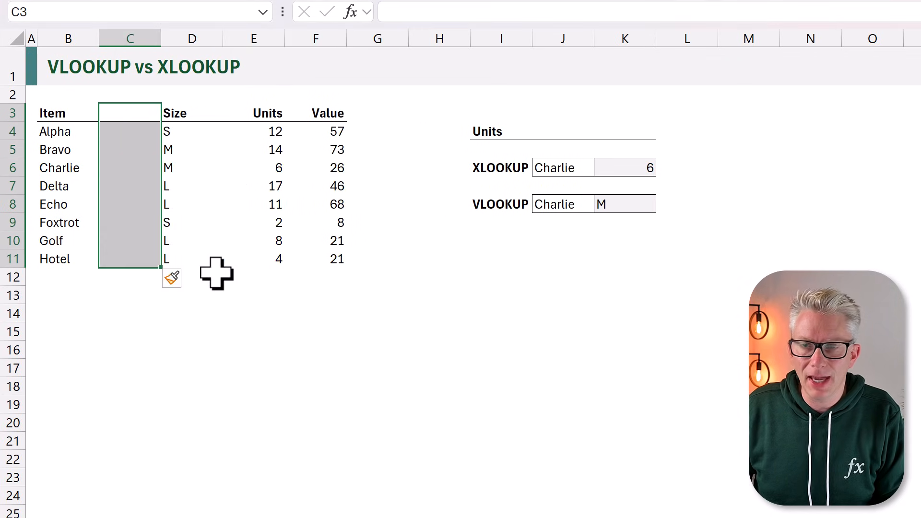
double_click(631, 205)
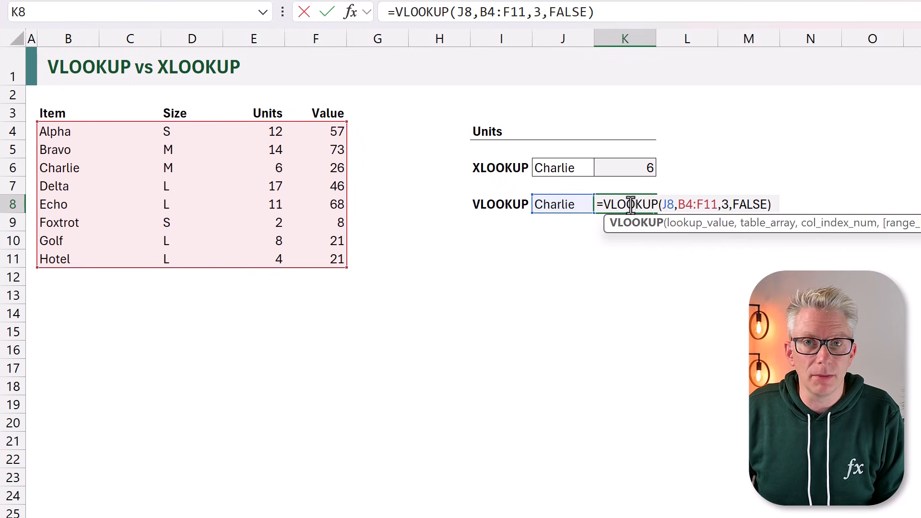
key(ctrl+Return)
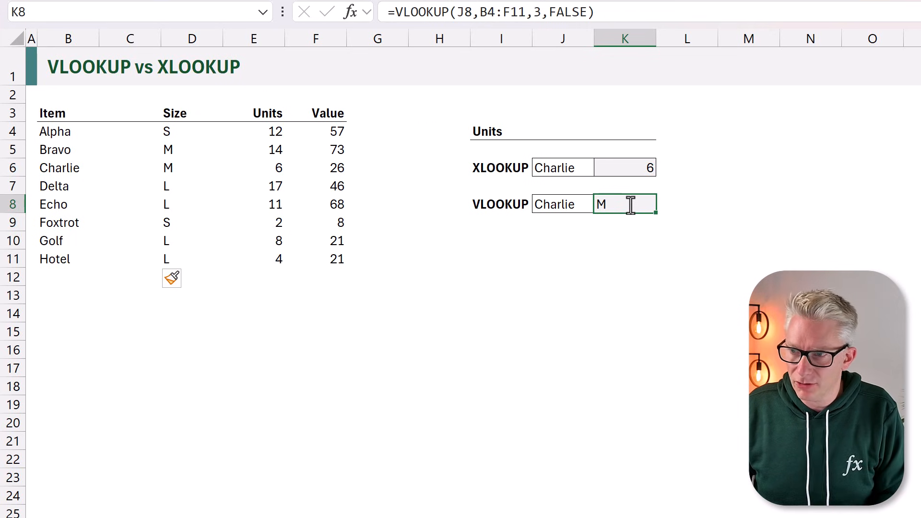
key(ctrl+z)
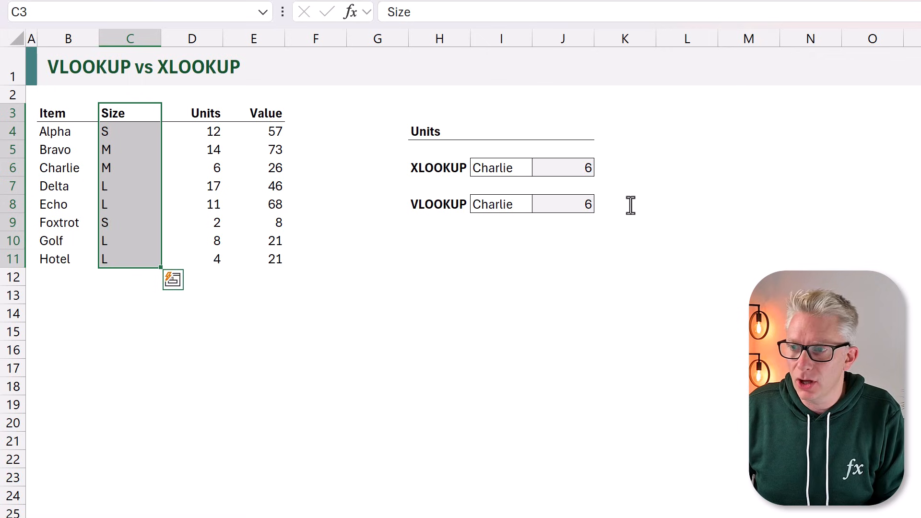
Replace the column index in J8's VLOOKUP with MATCH(H4,B3:E3,0) so it locates the Units header with an exact match
click(582, 207)
double_click(582, 206)
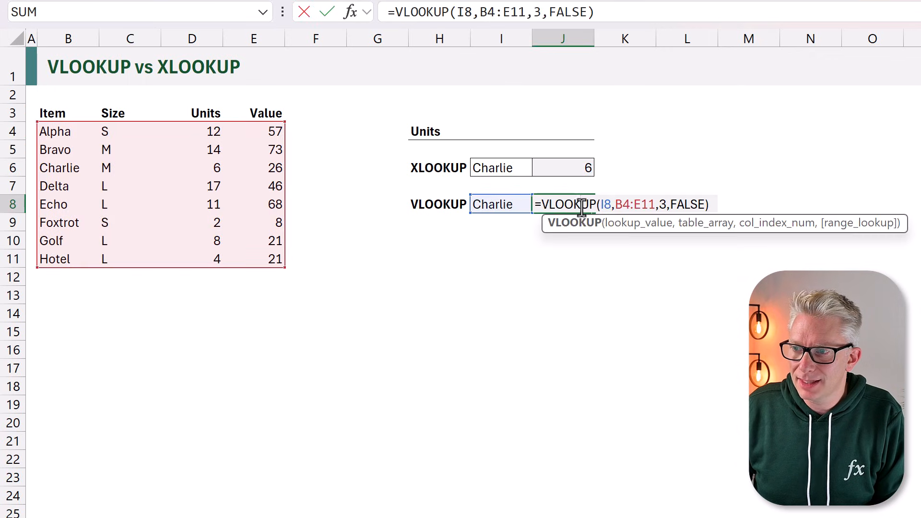
click(658, 205)
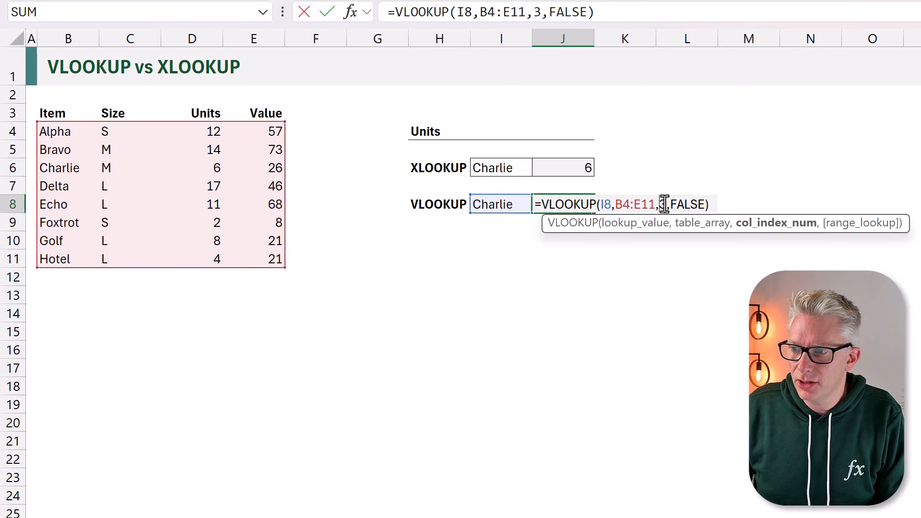
key(BackSpace)
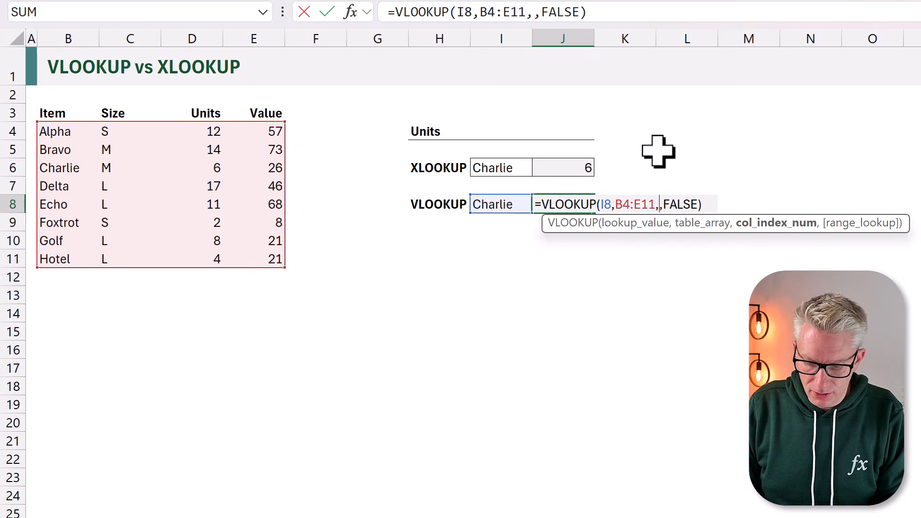
text(MATCH()
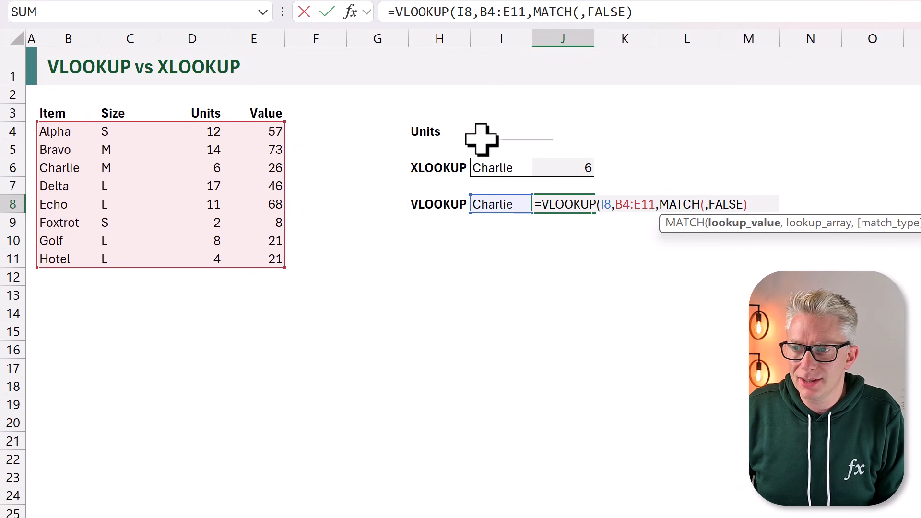
click(421, 129)
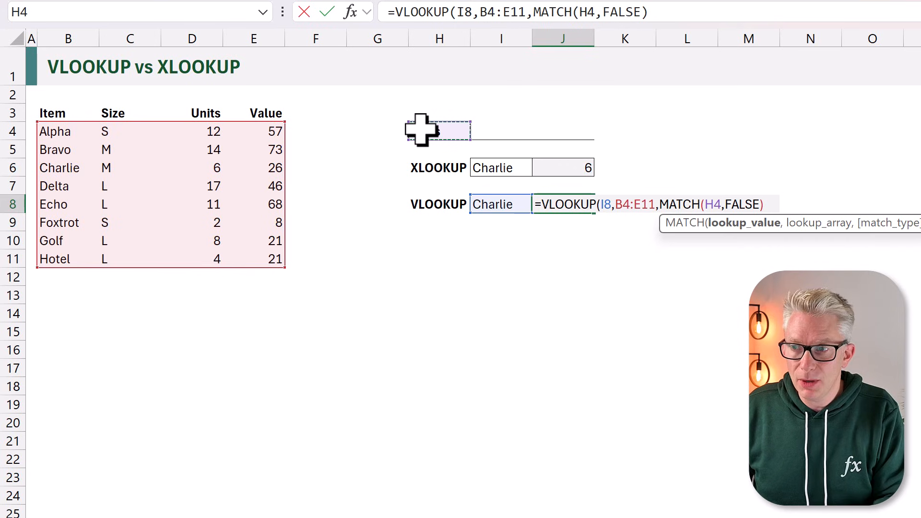
text(,)
drag(63, 111, 261, 110)
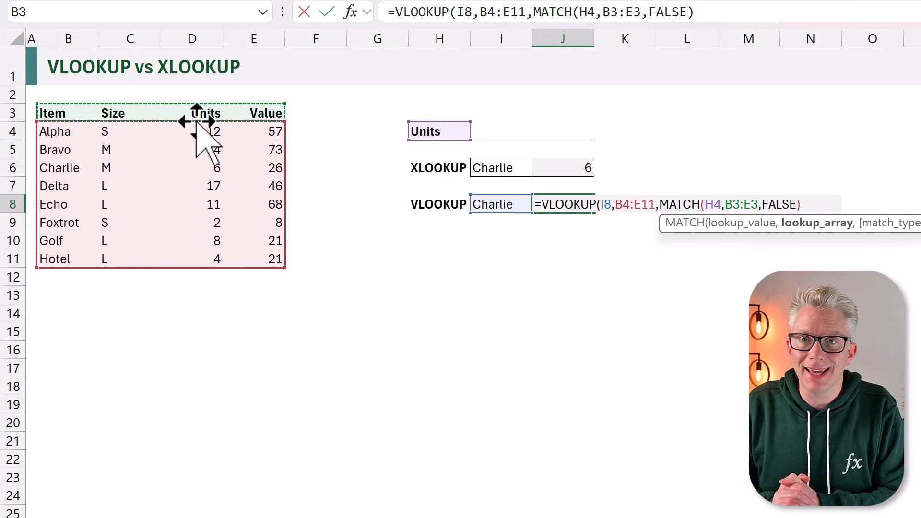
text(,)
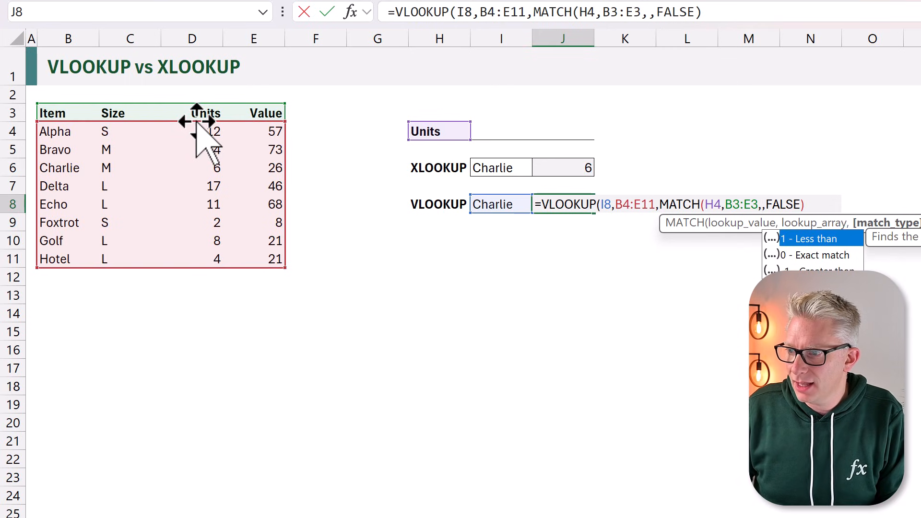
double_click(816, 259)
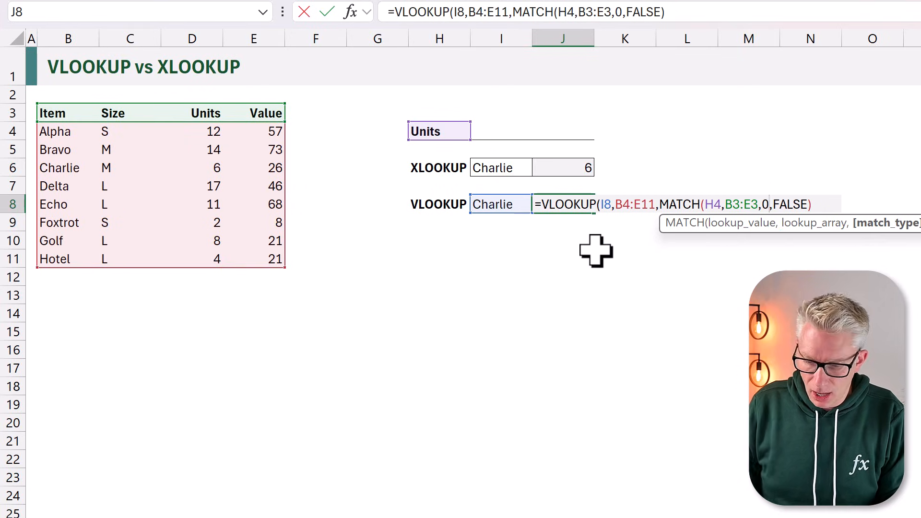
text())
key(ctrl+Return)
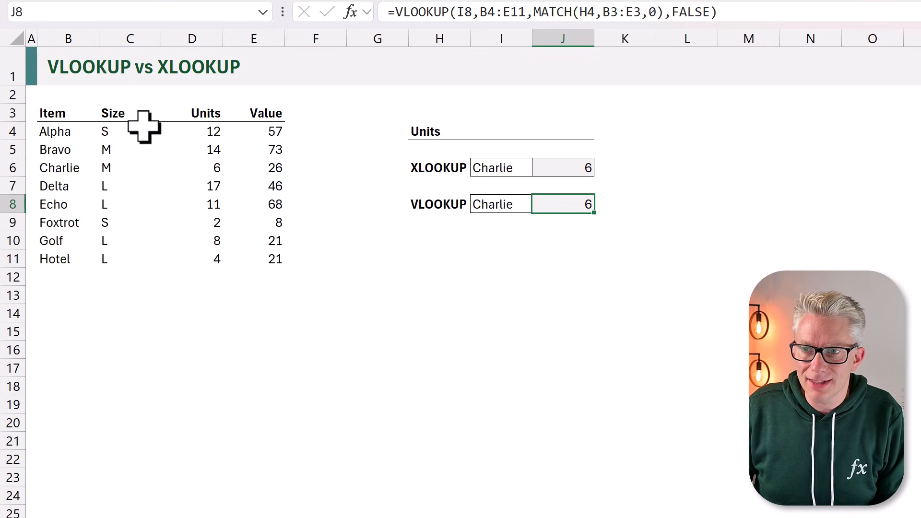
Try inserting blank cells at C3:C12 with a shift right, and inspect the VLOOKUP with MATCH formula in K8
drag(128, 113, 127, 270)
right_click(121, 241)
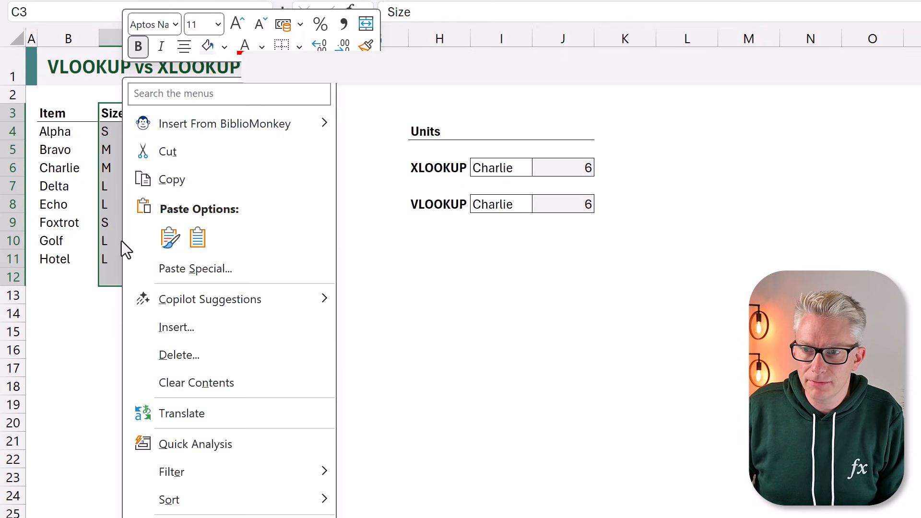
click(194, 329)
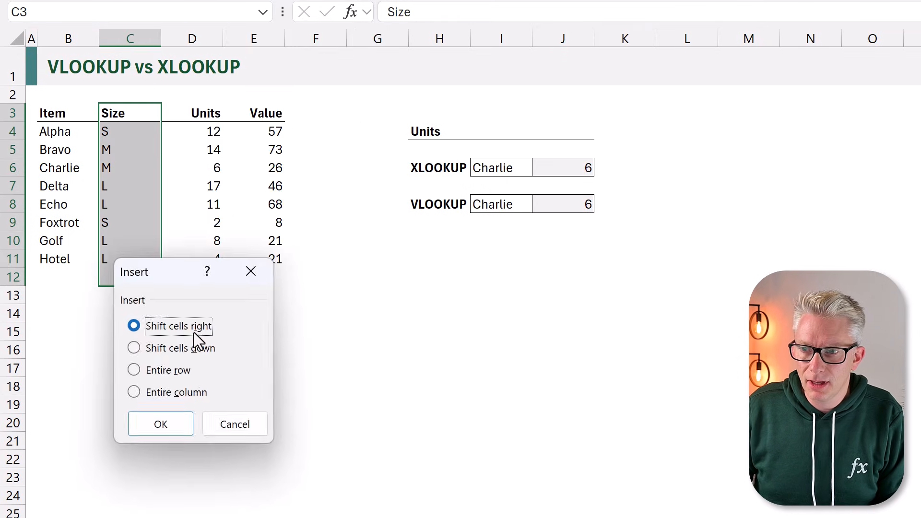
click(172, 423)
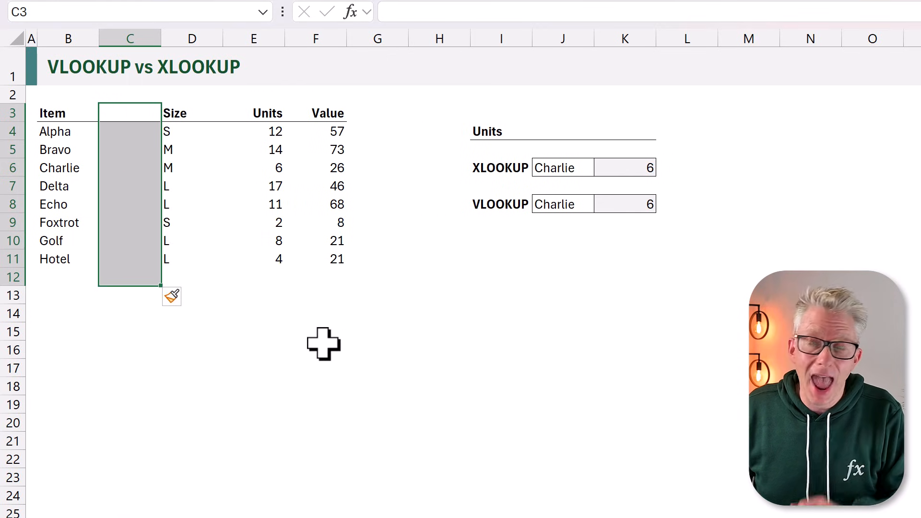
click(639, 204)
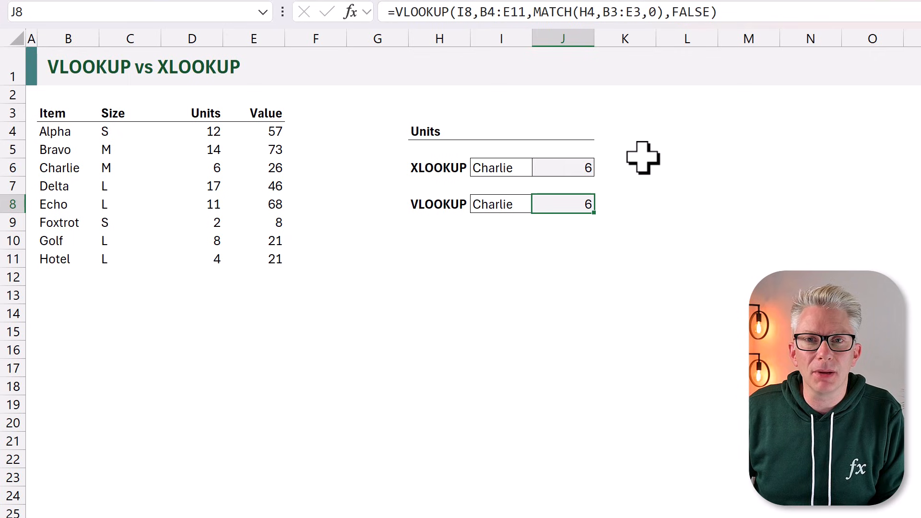
Replace the table array in J8's VLOOKUP with HSTACK(B4:B11,D4:D11) to stack the Item and Units columns
double_click(571, 204)
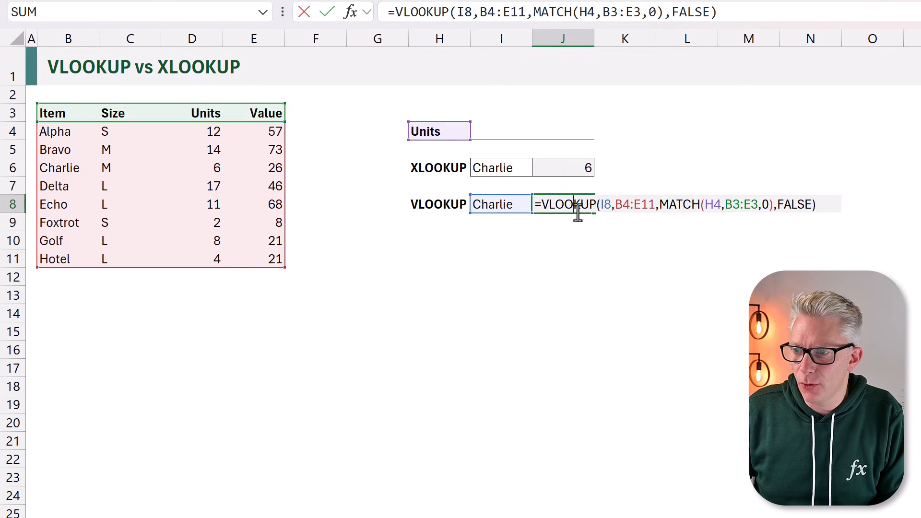
drag(622, 208, 654, 207)
key(BackSpace)
key(BackSpace)
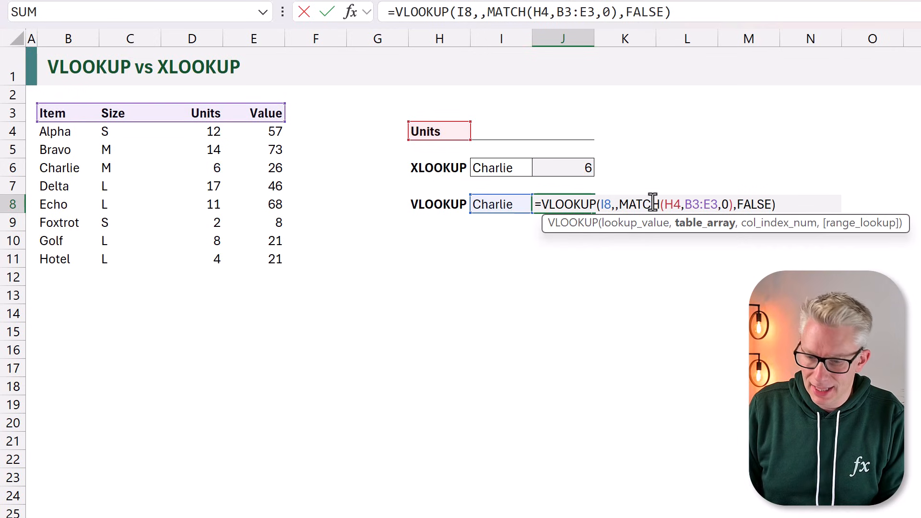
text(HS)
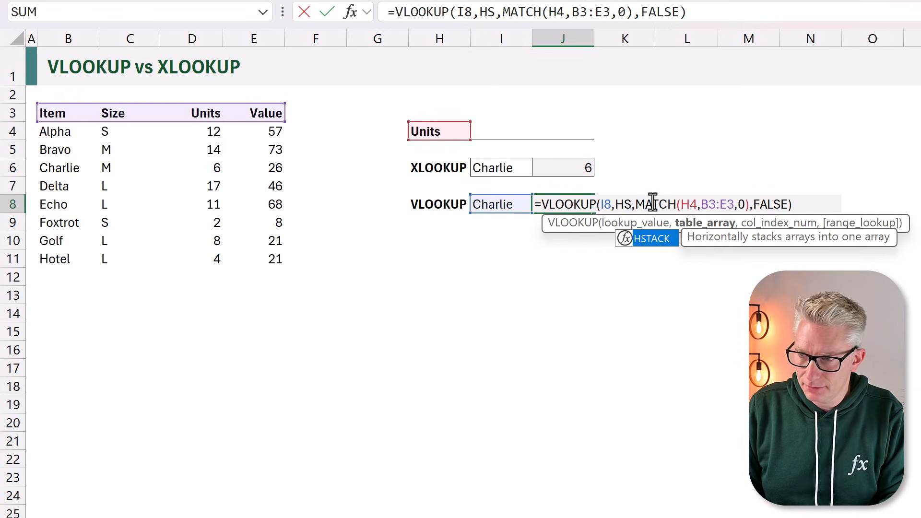
text(TACK)
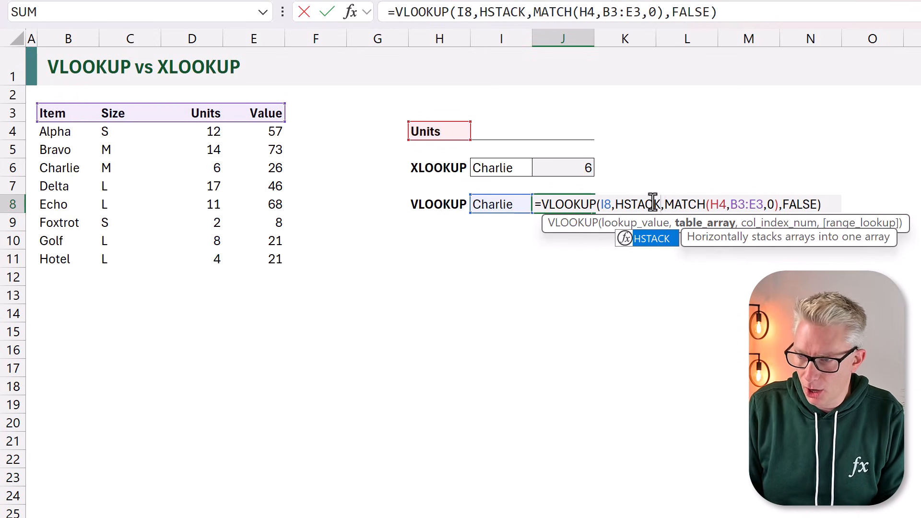
text(()
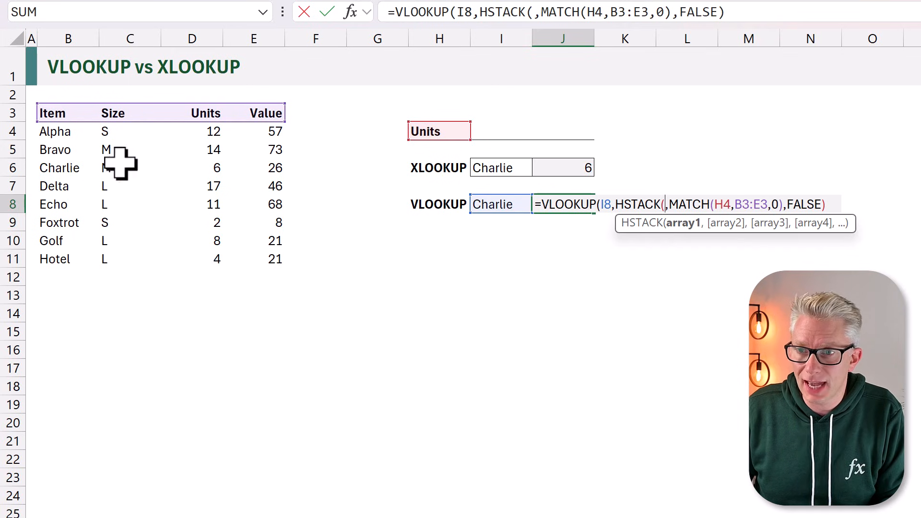
drag(55, 137, 51, 255)
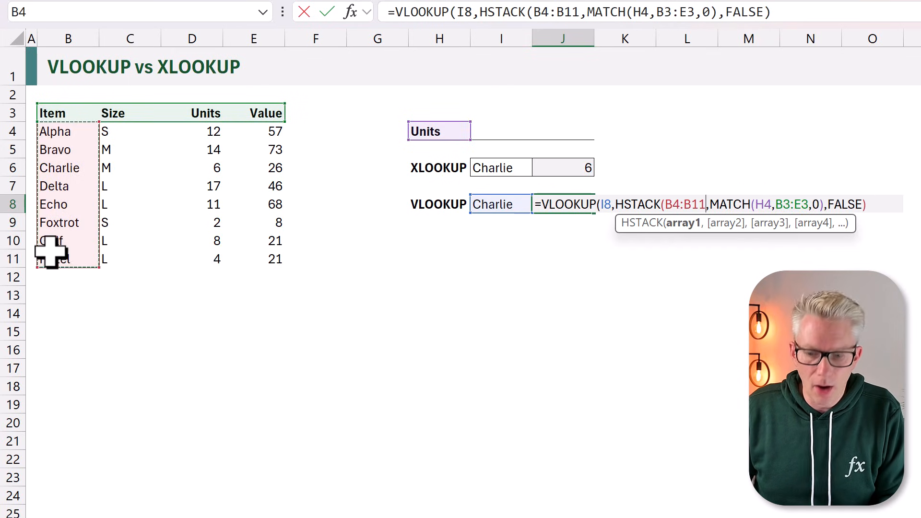
text(,)
drag(199, 132, 198, 252)
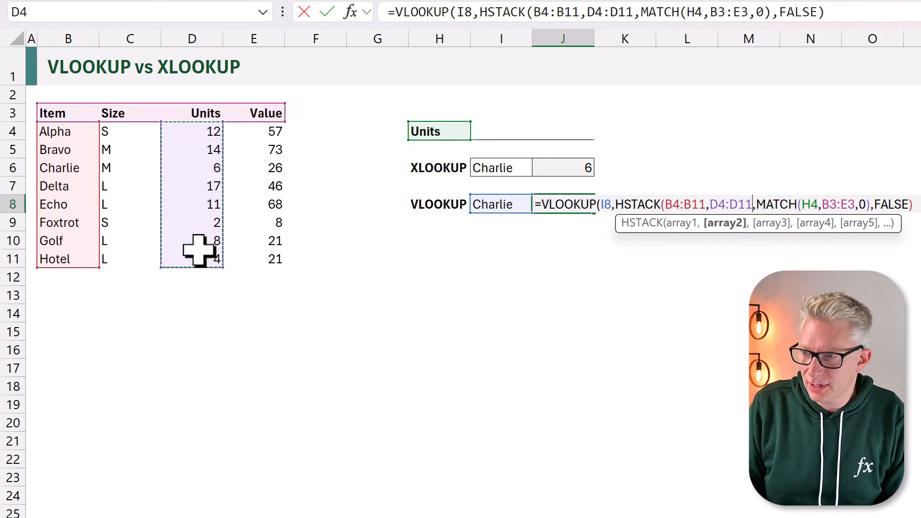
text())
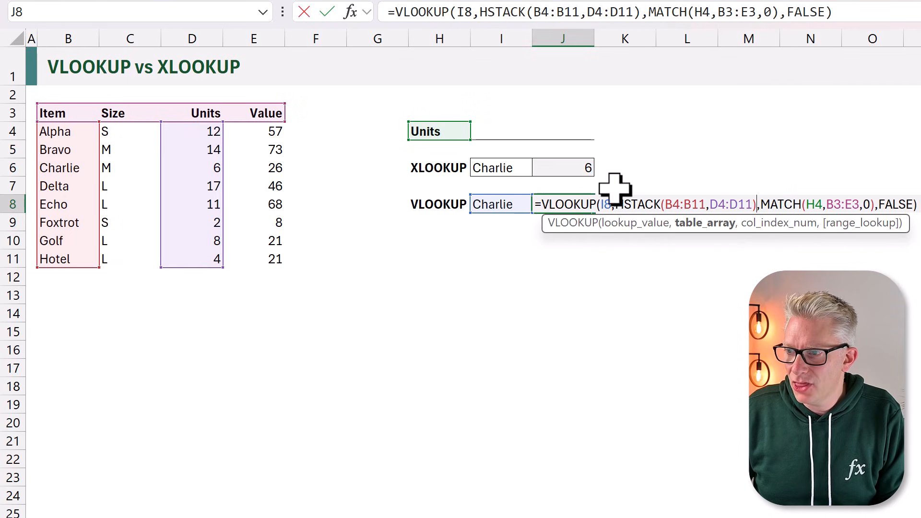
Replace the MATCH column index in J8's VLOOKUP with 2 and commit the formula
drag(760, 204, 875, 203)
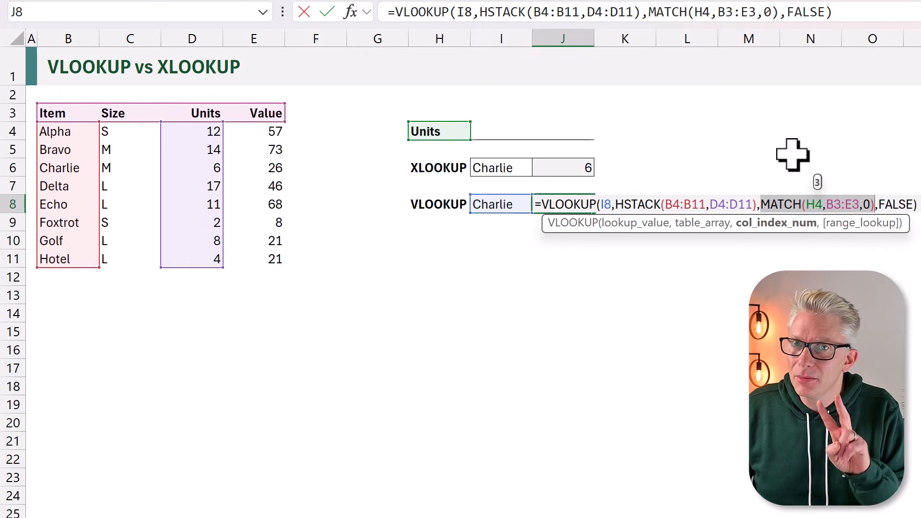
text(2)
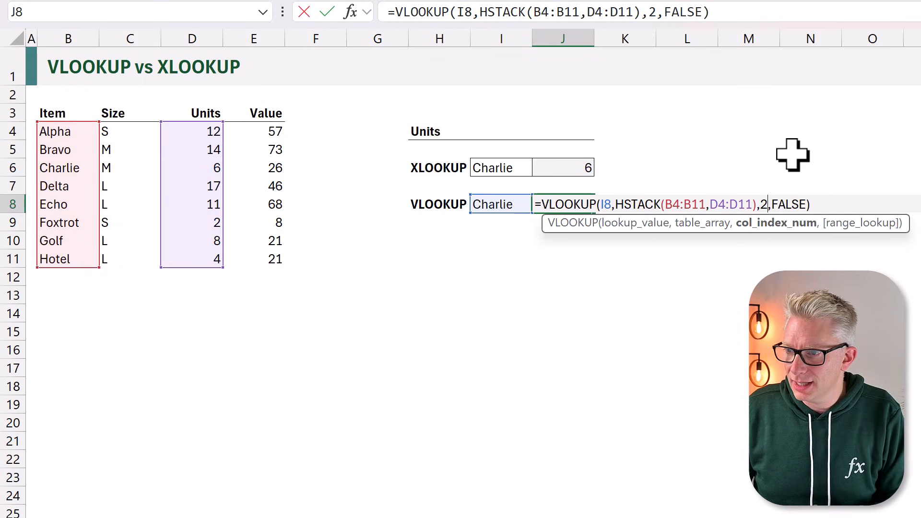
key(ctrl+Return)
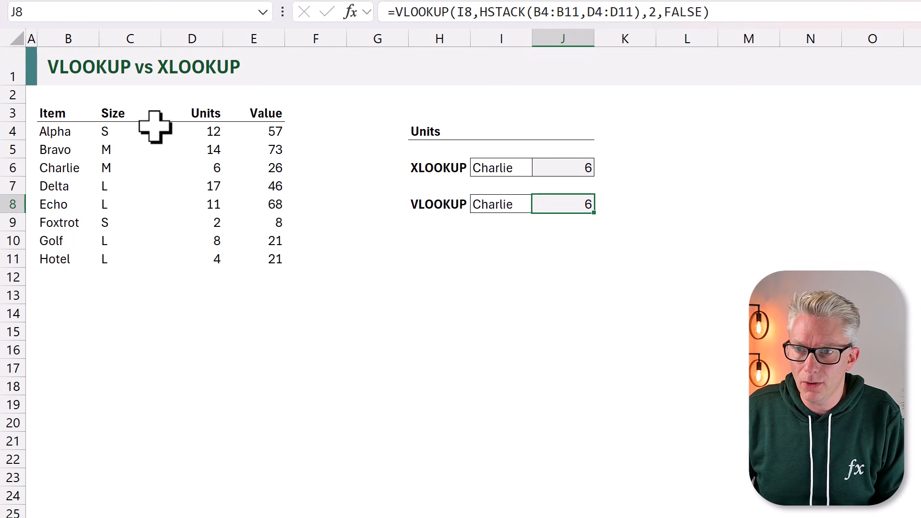
Insert blank cells at C3:C11, shifting the existing cells right, and inspect the VLOOKUP with HSTACK formula in K8
drag(130, 116, 130, 253)
right_click(129, 252)
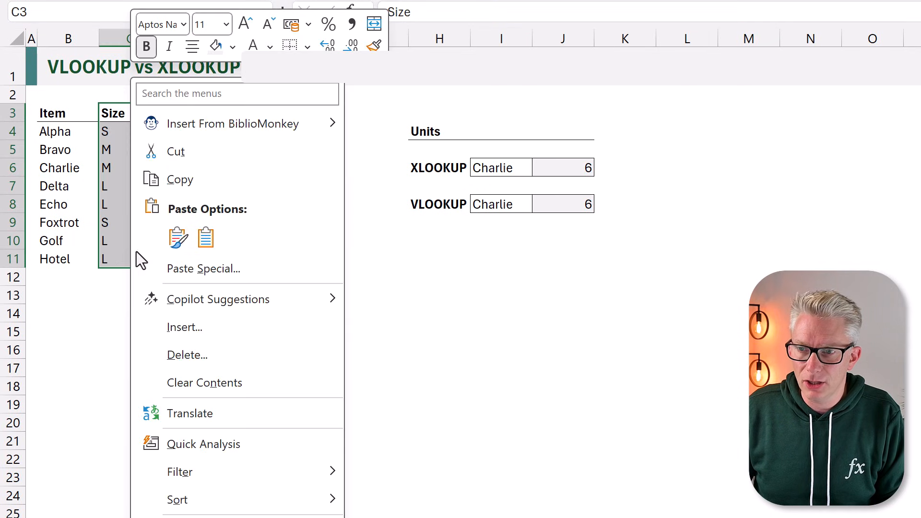
click(212, 331)
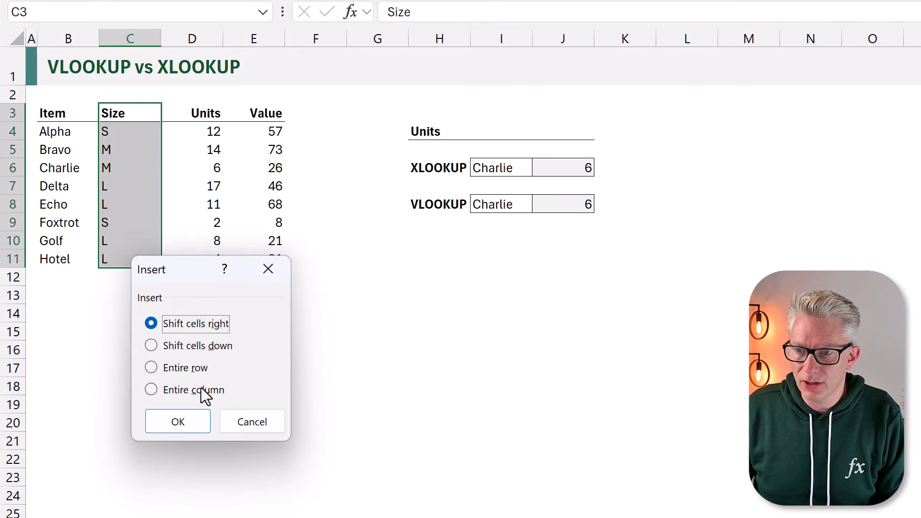
click(185, 419)
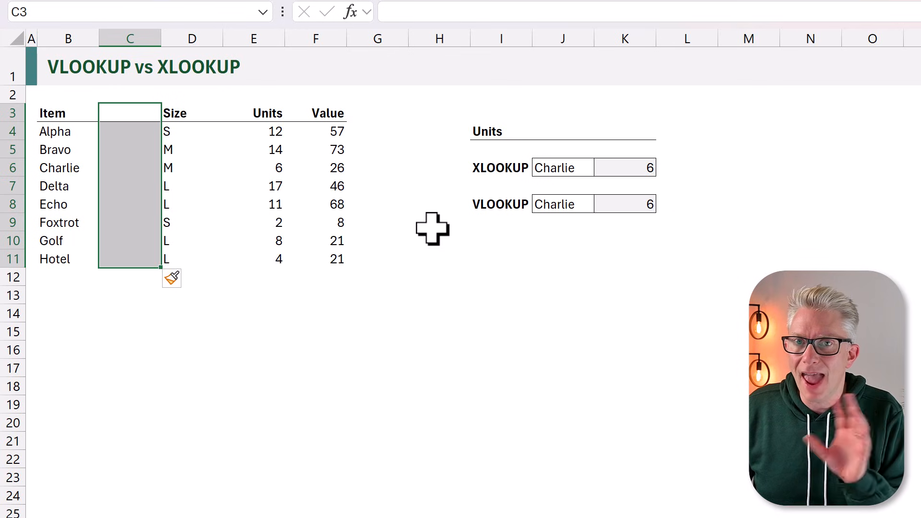
click(622, 210)
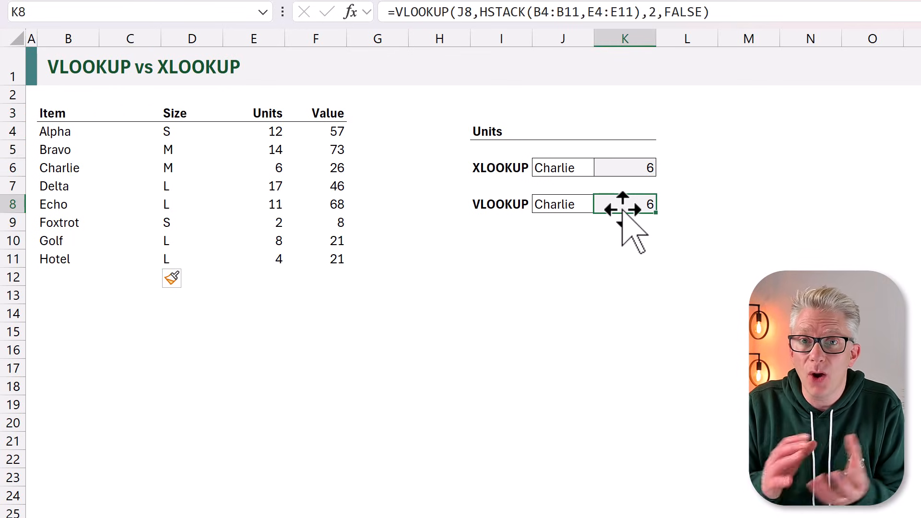
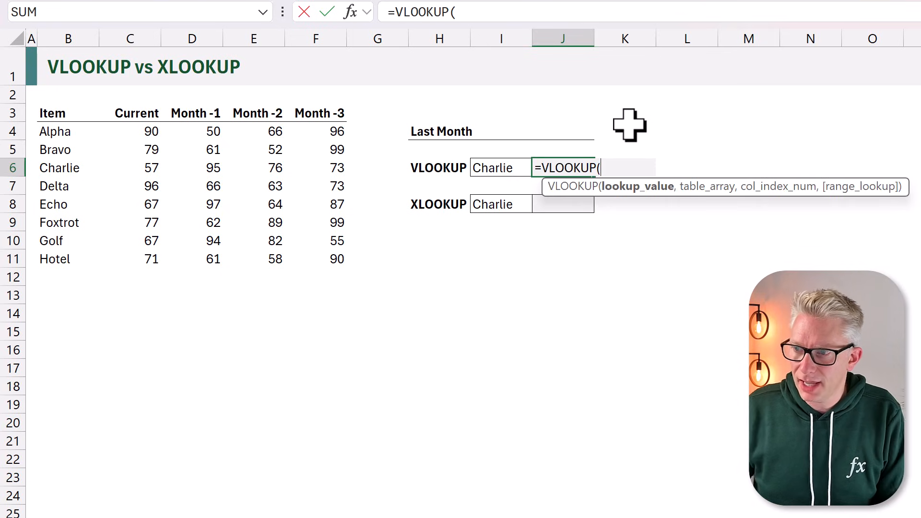
Complete the J6 formula as =VLOOKUP(I6,B4:F11,3,FALSE) to return Charlie's last-month value, and check it against D6 in the table
click(511, 165)
text(,)
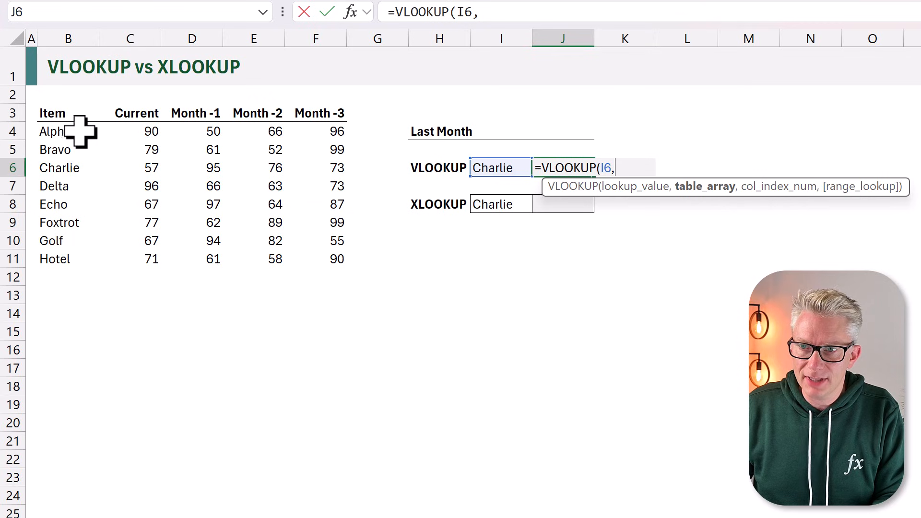
drag(72, 129, 312, 252)
text(,)
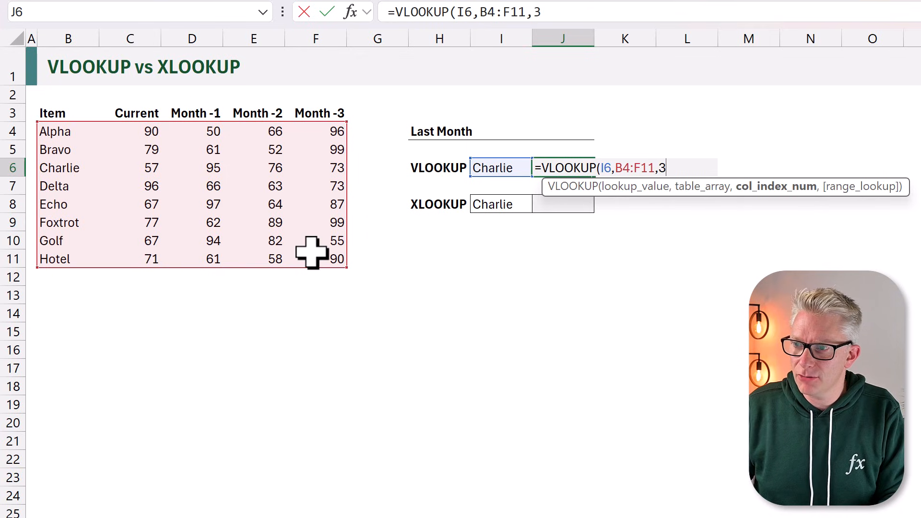
text(3,)
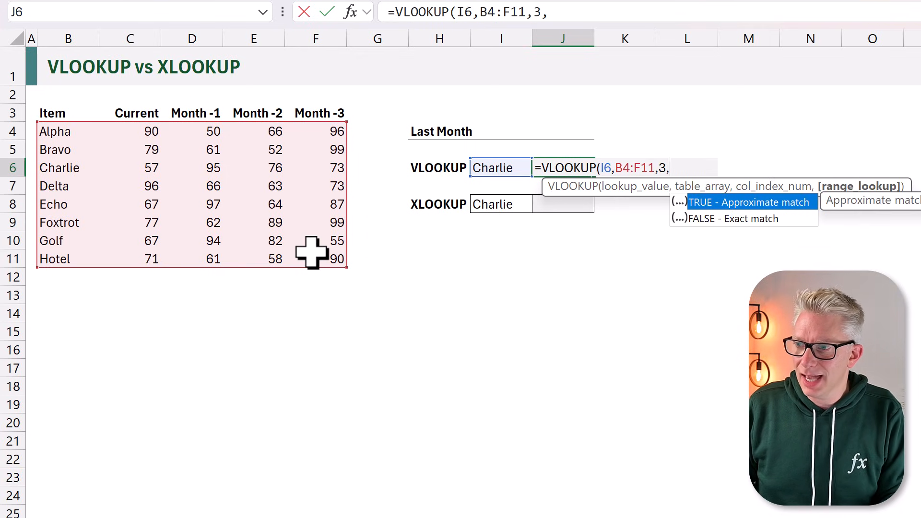
key(Down)
key(Tab)
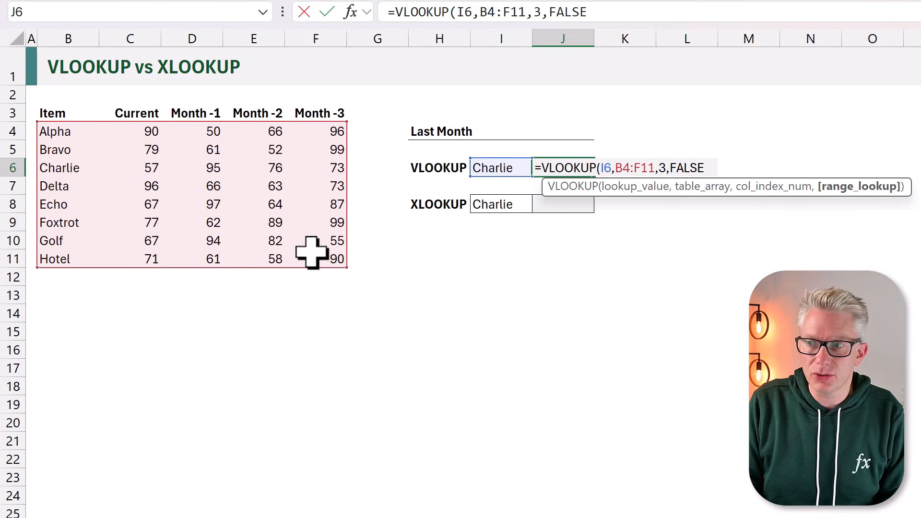
key(ctrl+Return)
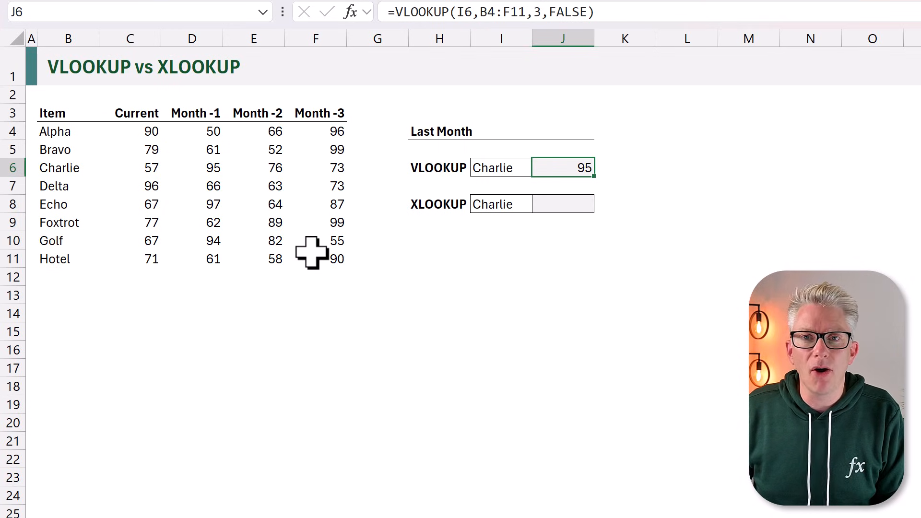
click(216, 172)
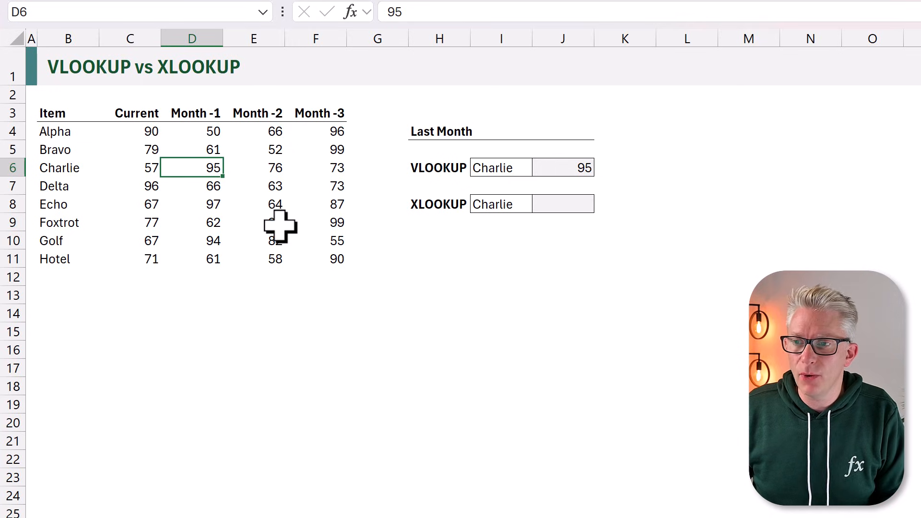
Clear the Month -3 values in F4:F11 and move the data in C4:E11 one month back to D4:F11
drag(314, 133, 327, 252)
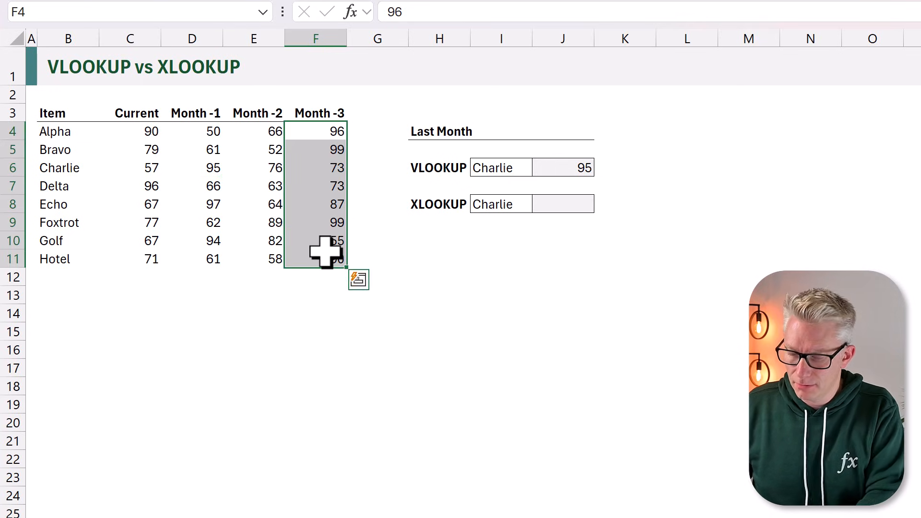
key(Delete)
drag(148, 133, 368, 235)
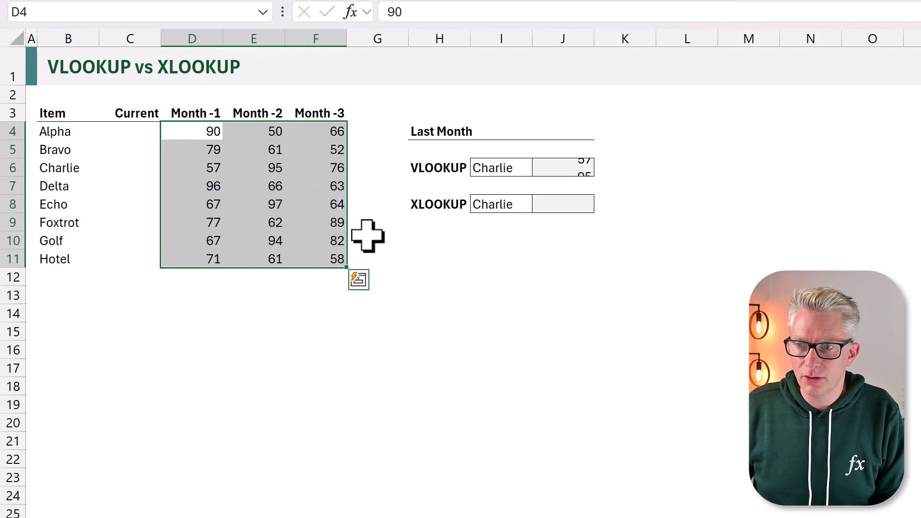
Copy the values from Z4:Z11 into the Current column at C4, and check J6's VLOOKUP against Charlie's Month -1 value
drag(920, 132, 920, 259)
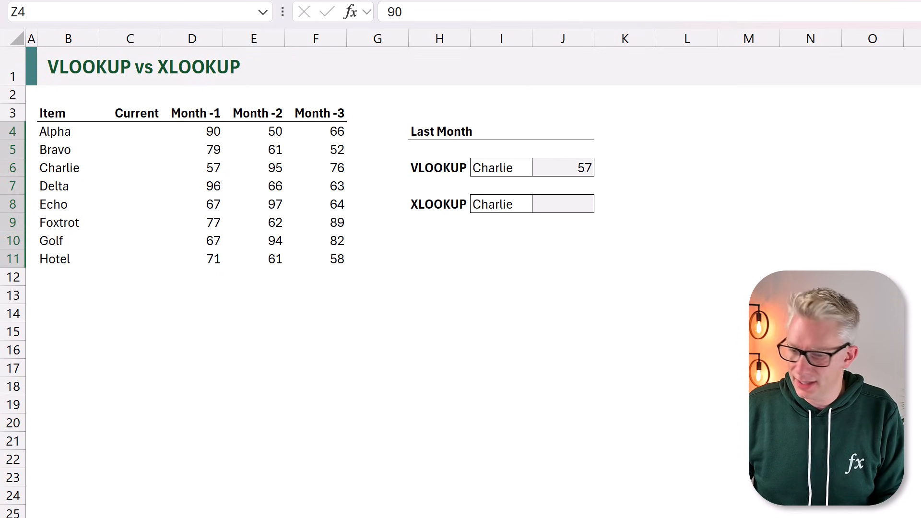
click(132, 135)
key(ctrl+v)
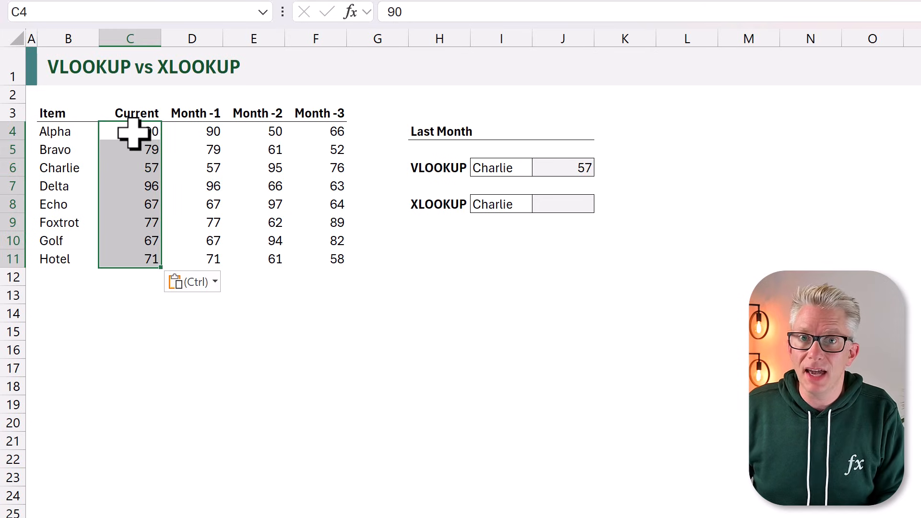
click(571, 167)
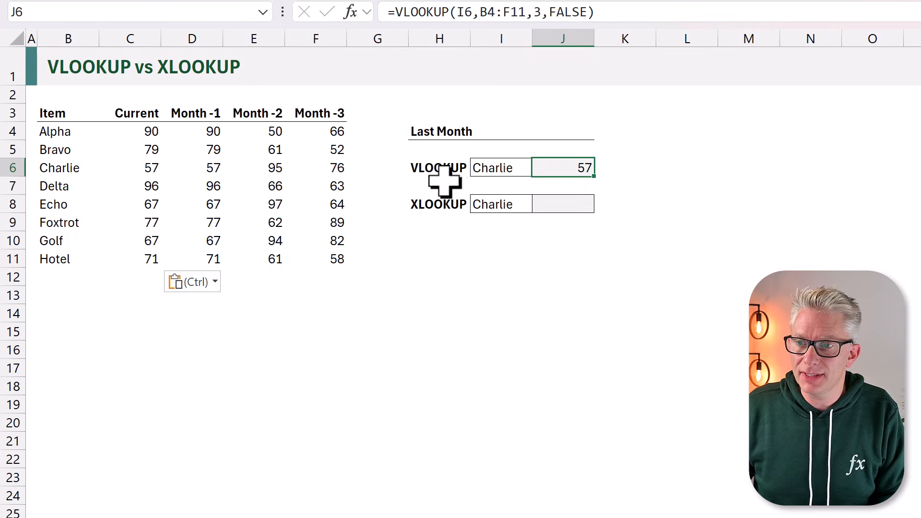
click(202, 168)
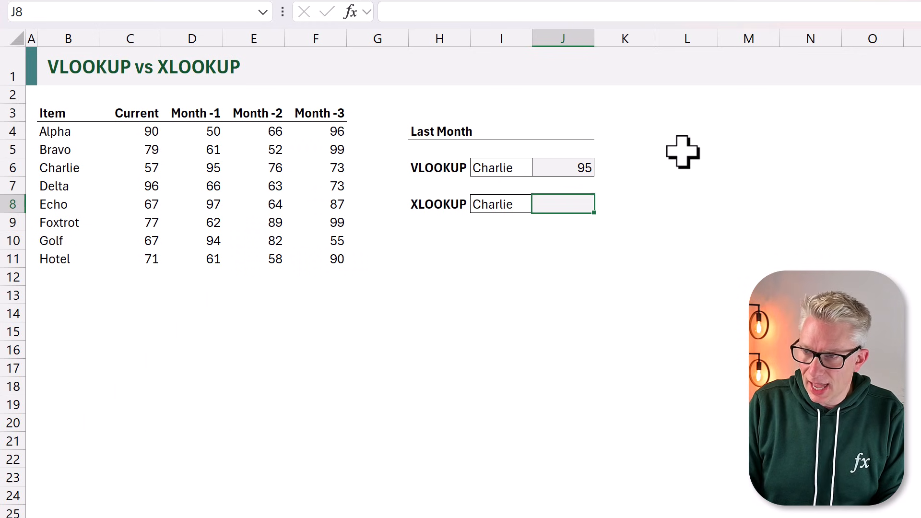
Enter =XLOOKUP(I8,B4:B11,D4:D11) in J8 to return Charlie's last-month value
text(=)
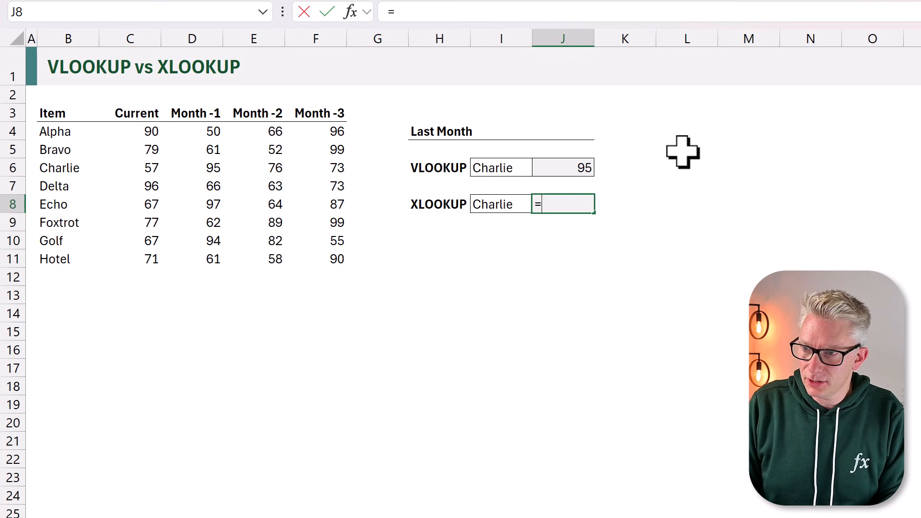
text(XLOOKUP()
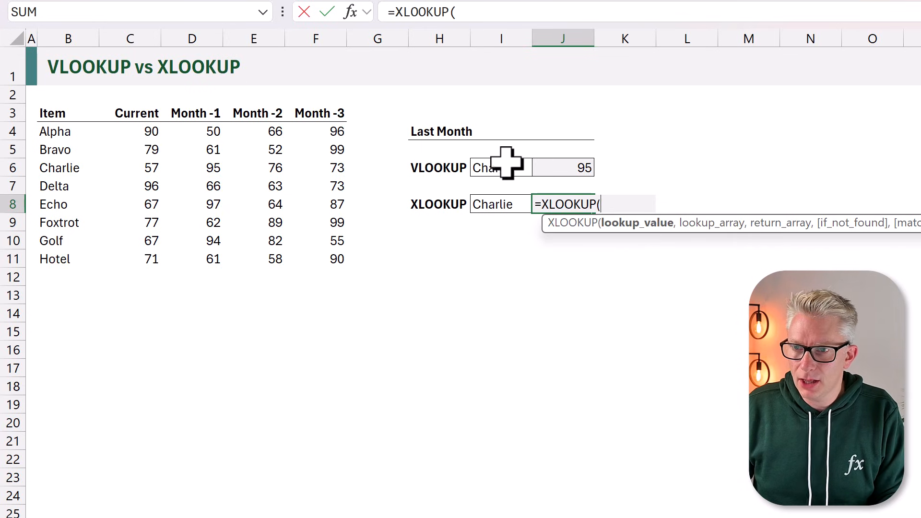
click(495, 203)
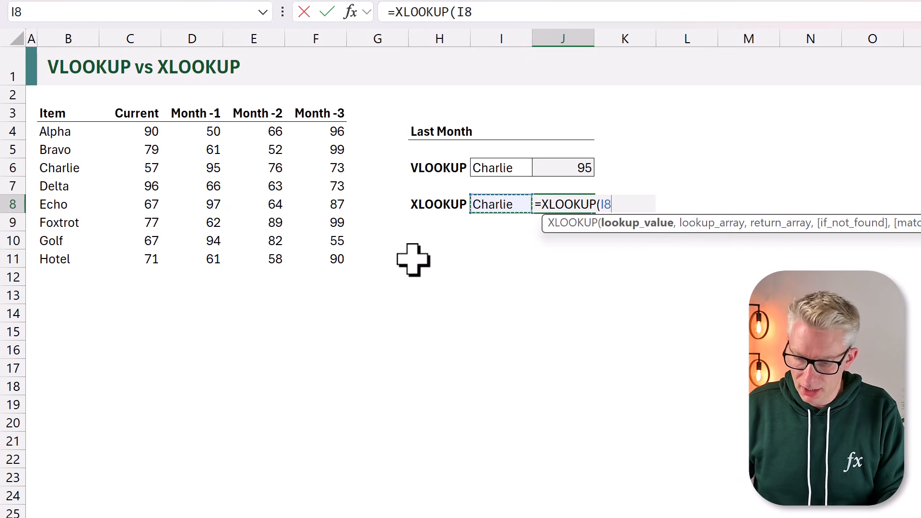
text(,)
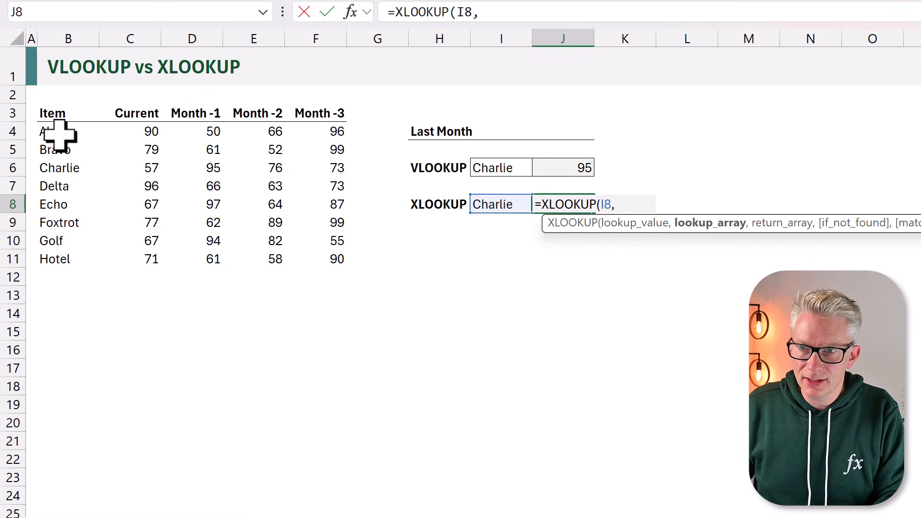
drag(66, 135, 69, 259)
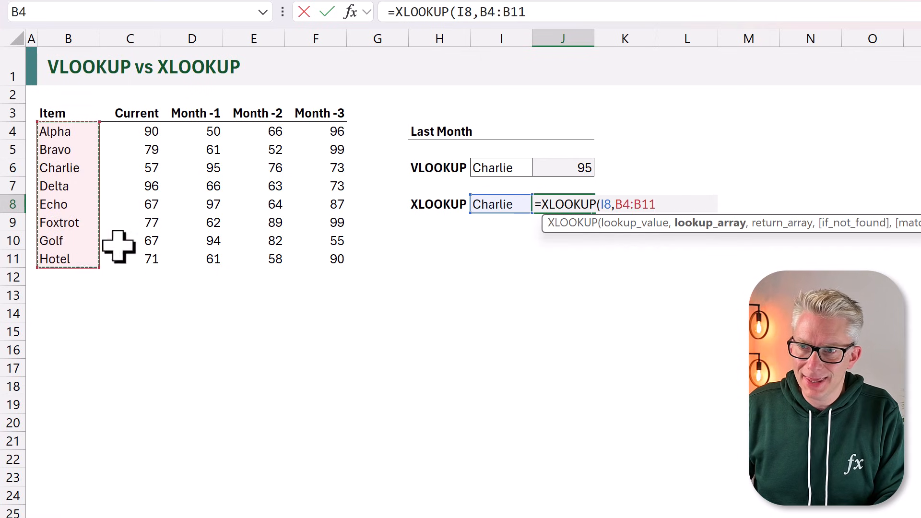
text(,)
drag(199, 131, 220, 255)
text())
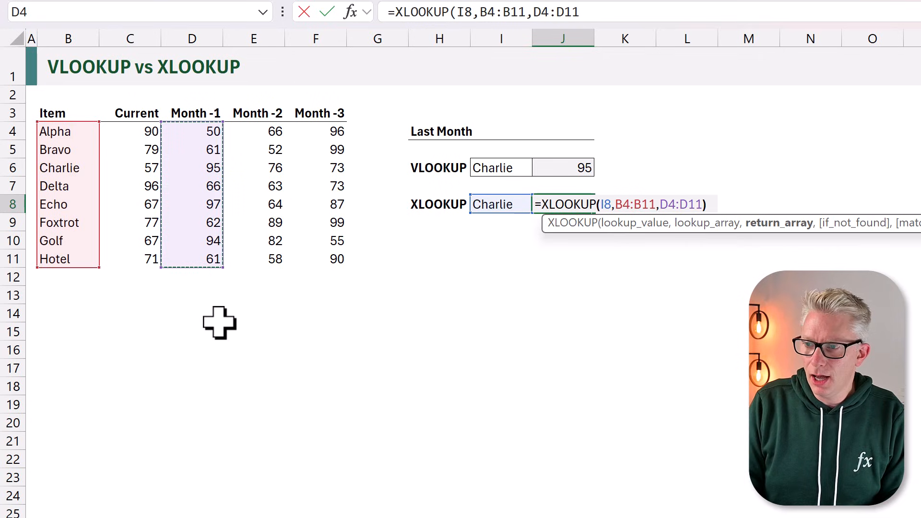
key(ctrl+Return)
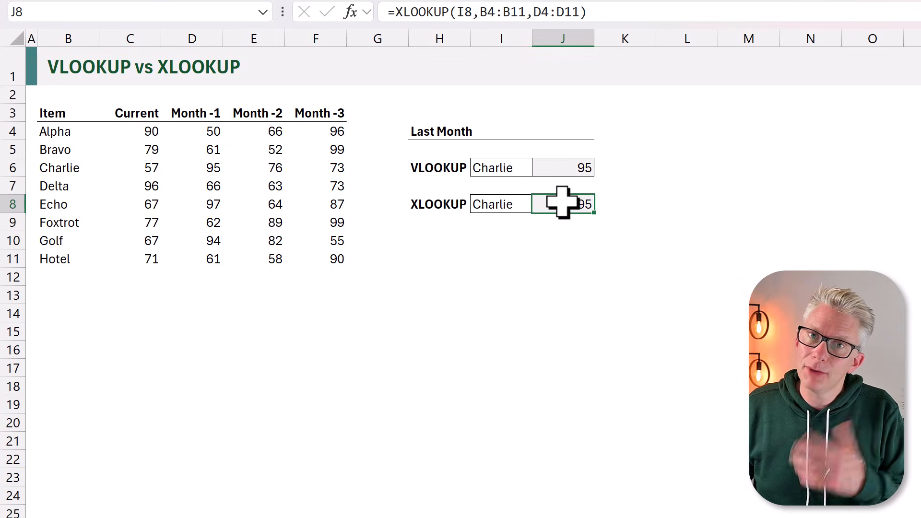
Roll the months back with XLOOKUP in place by clearing F4:F11 and moving C4:E11 to D4:F11
drag(331, 135, 330, 253)
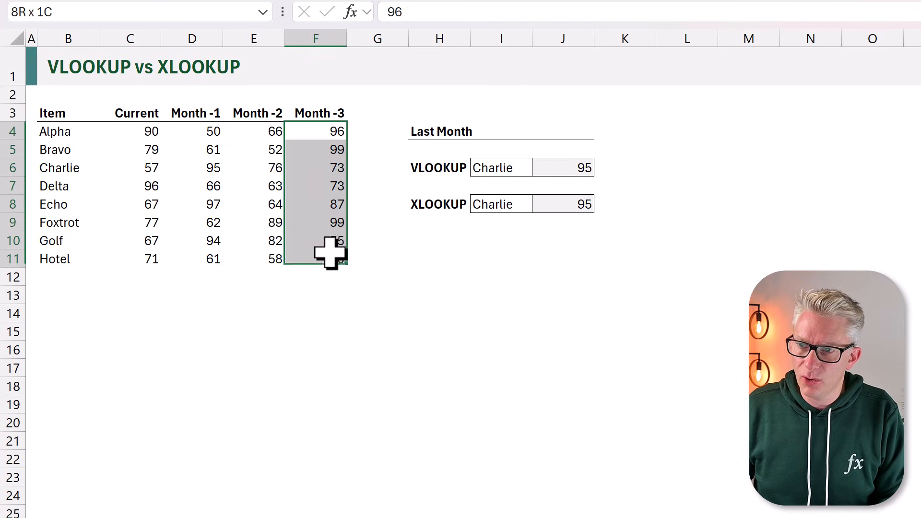
key(Delete)
drag(152, 134, 297, 242)
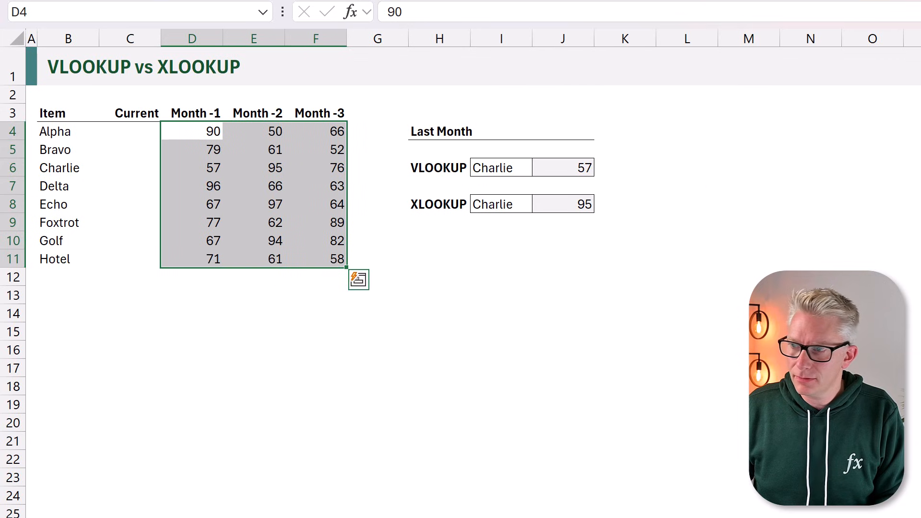
Copy Z4:Z11 into the Current column at C4, and inspect the ranges referenced by J8's XLOOKUP formula
drag(920, 132, 920, 259)
click(133, 131)
key(ctrl+v)
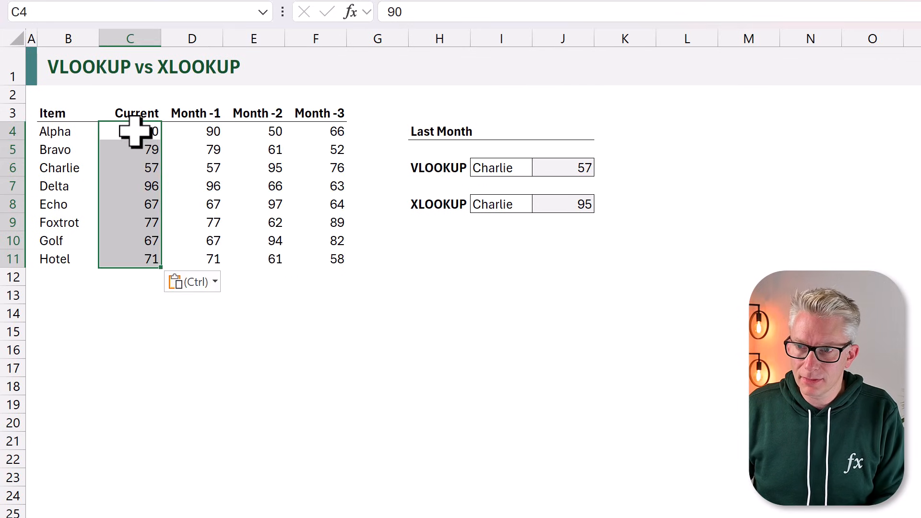
click(569, 202)
key(F2)
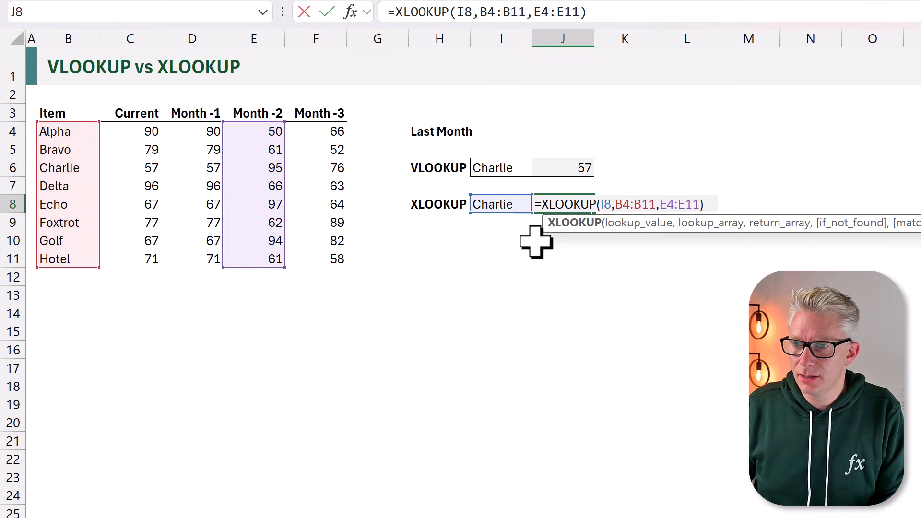
key(ctrl+Return)
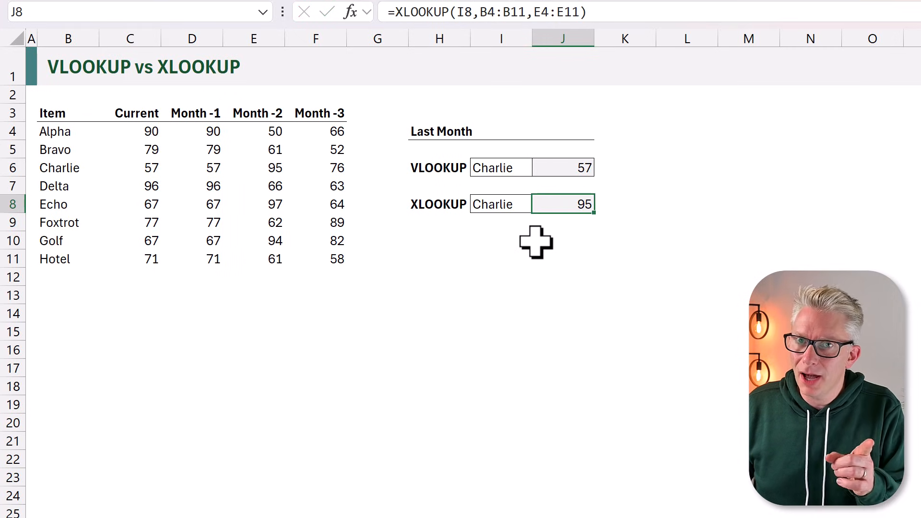
Undo the paste, the range move and the Month -3 deletion to restore the monthly table
key(ctrl+z)
key(ctrl+z)
key(ctrl+z)
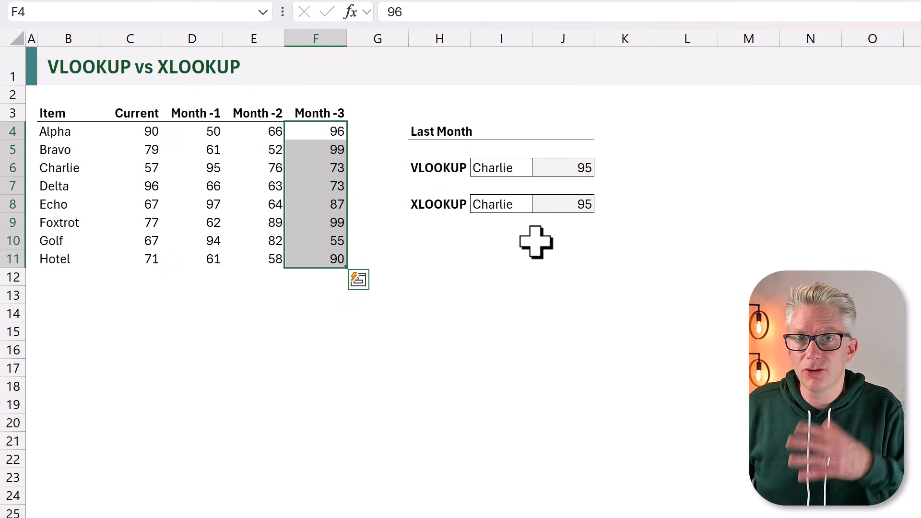
Replace the return array D4:D11 in J8's XLOOKUP with the whole table range B4:F11
double_click(565, 207)
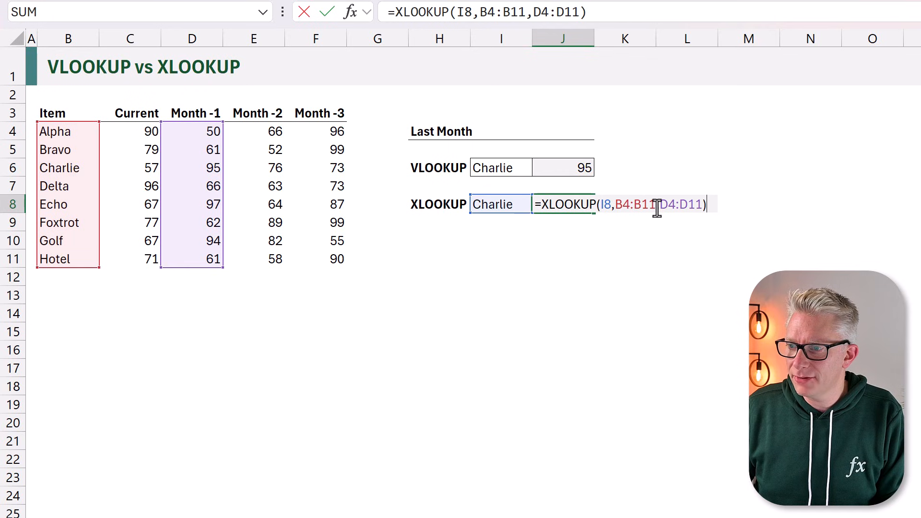
drag(678, 207, 703, 205)
key(Delete)
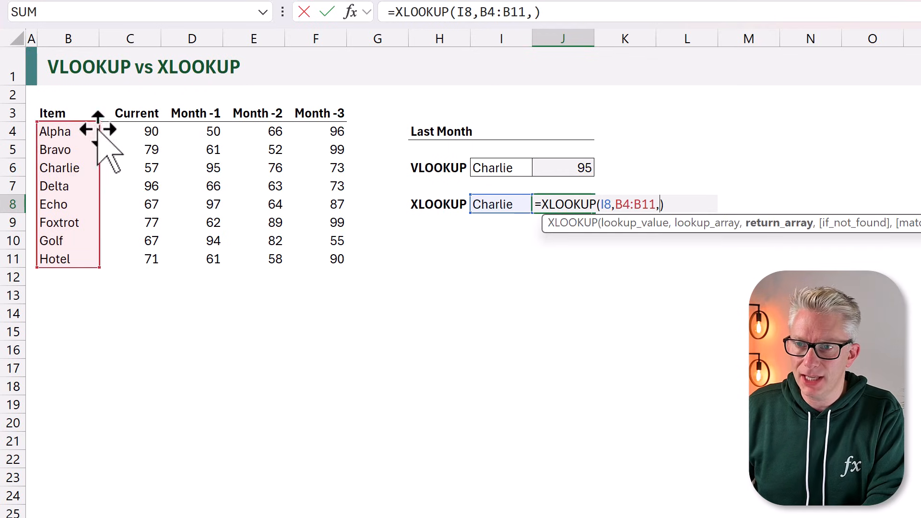
click(79, 130)
drag(79, 130, 310, 256)
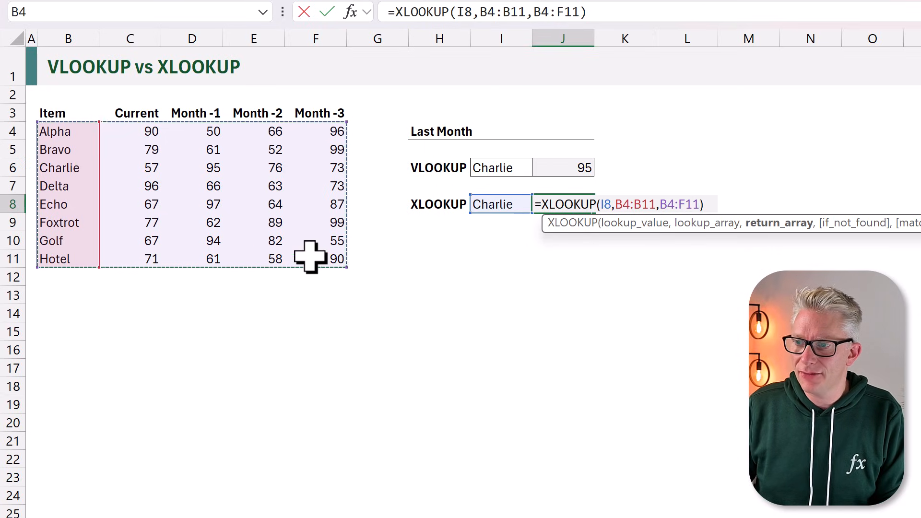
Wrap J8's XLOOKUP in INDEX with position 3, giving =INDEX(XLOOKUP(I8,B4:B11,B4:F11),3)
click(535, 203)
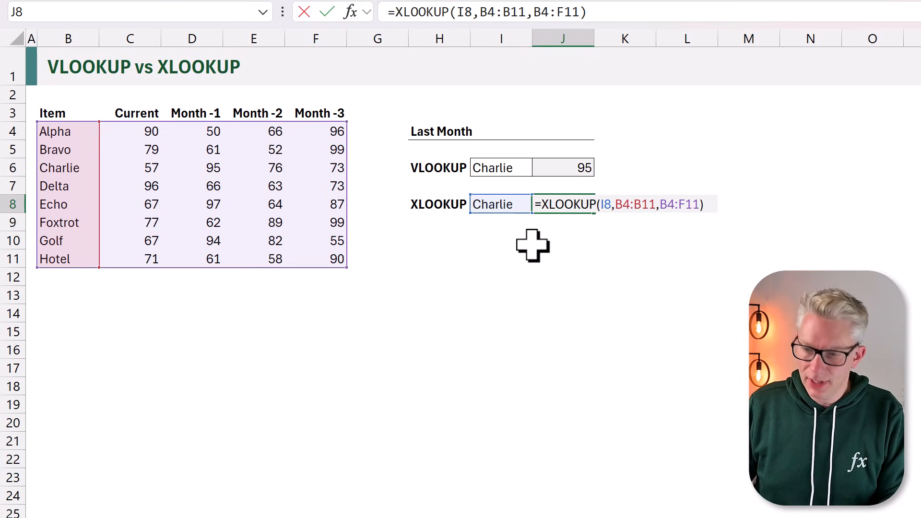
text(INDEX()
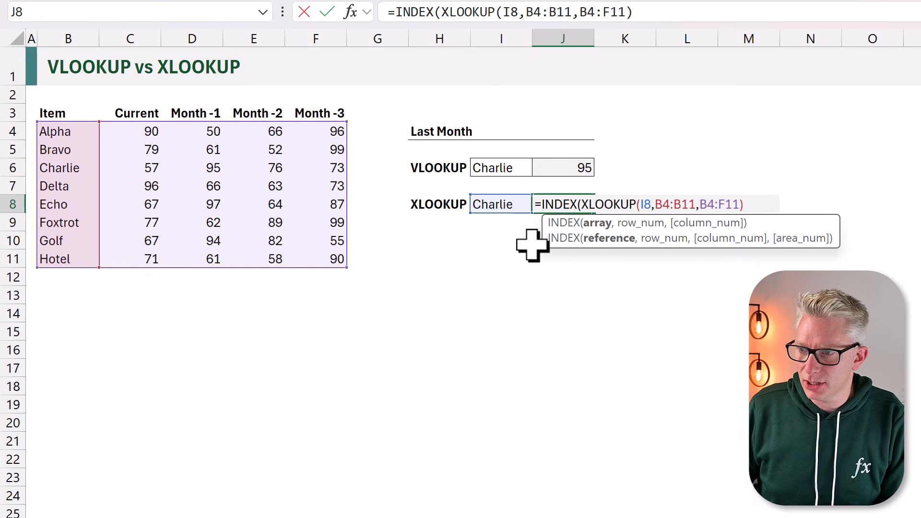
click(759, 202)
text(,)
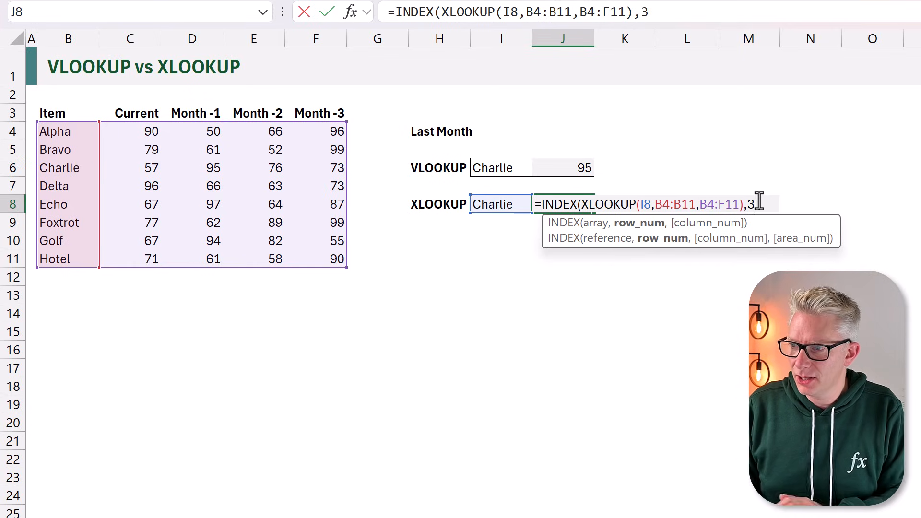
text(3)
key(ctrl+Return)
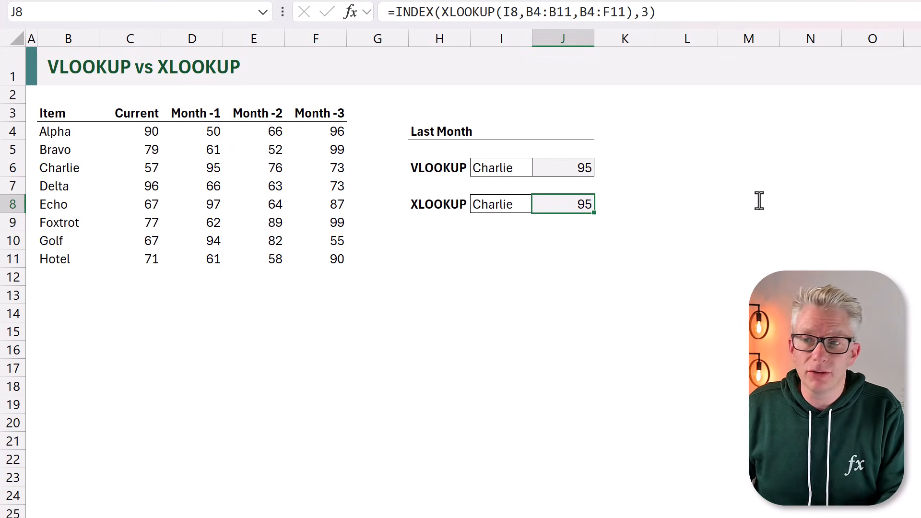
Clear the oldest month's values in F4:F11 and shift C4:E11 into D4:F11 to test the INDEX formula
drag(329, 129, 338, 256)
key(Delete)
drag(153, 135, 301, 245)
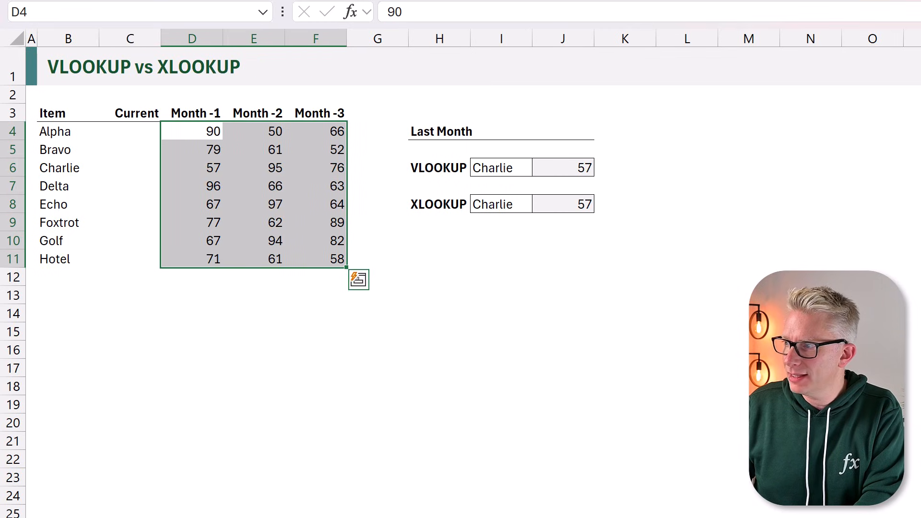
Copy the new month's values from Z4:Z11 into C4:C11, and check the INDEX with XLOOKUP result in J8
drag(920, 132, 920, 259)
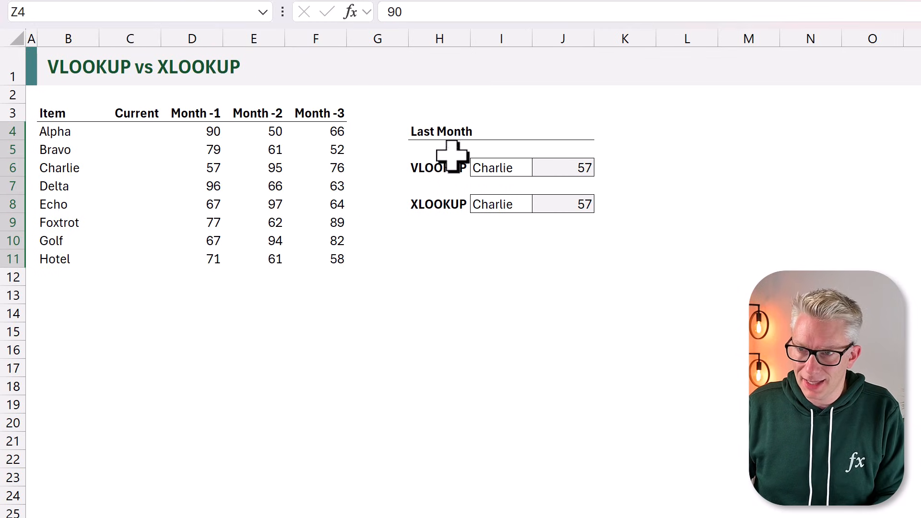
key(ctrl+c)
click(152, 132)
key(ctrl+v)
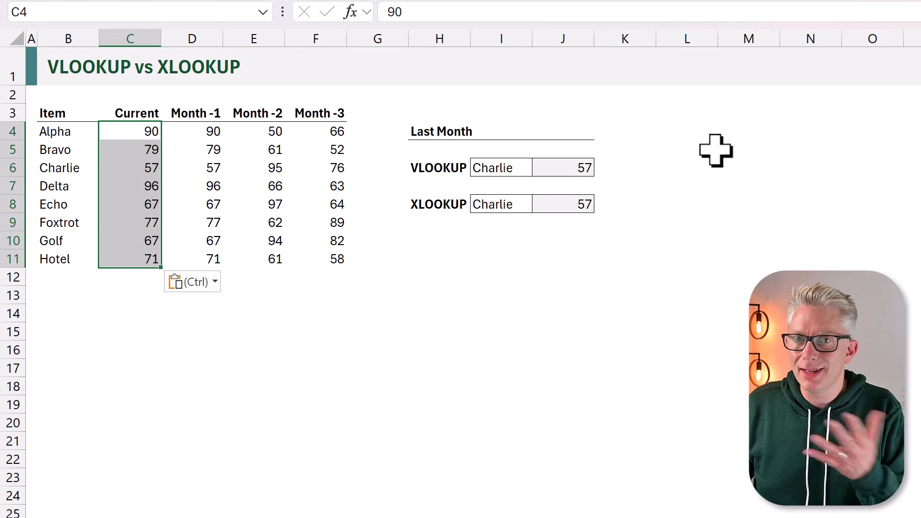
click(569, 201)
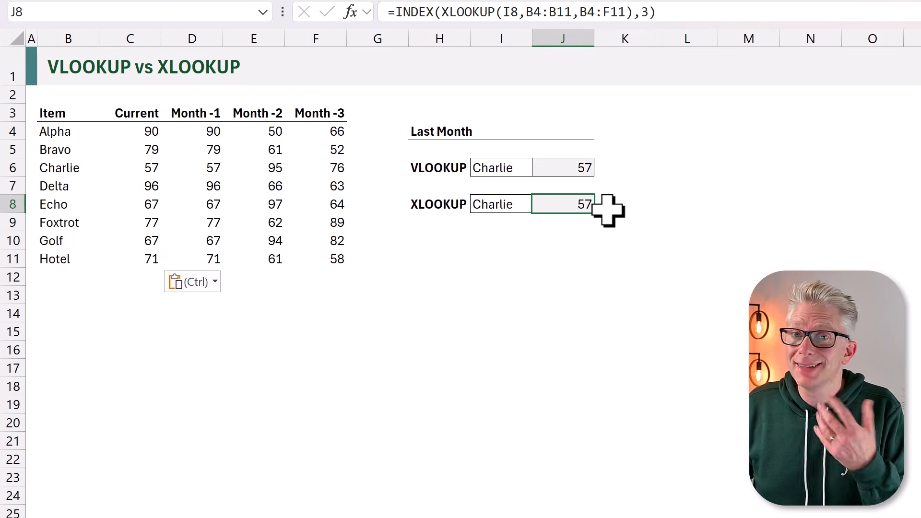